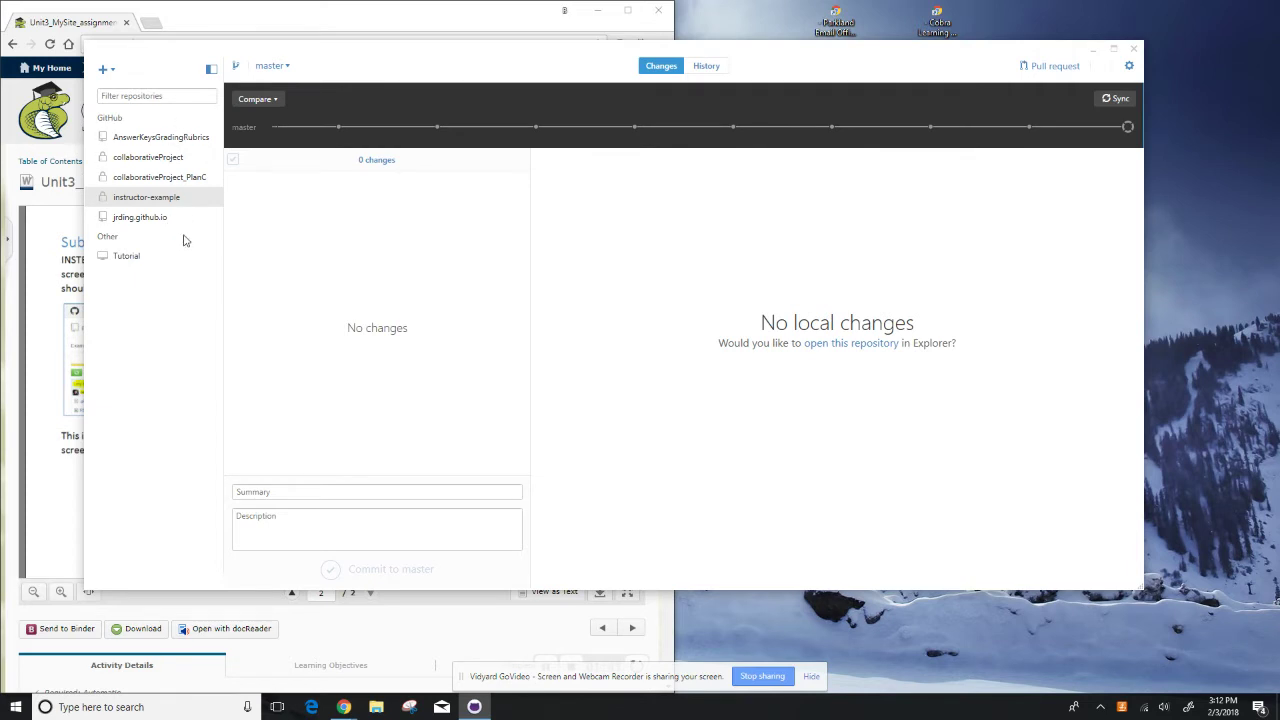
Step: Clone the CIS152_temp repository from the personal account to the Desktop and select it in the repository list
{"action": "left_click", "coordinate": [105, 72]}
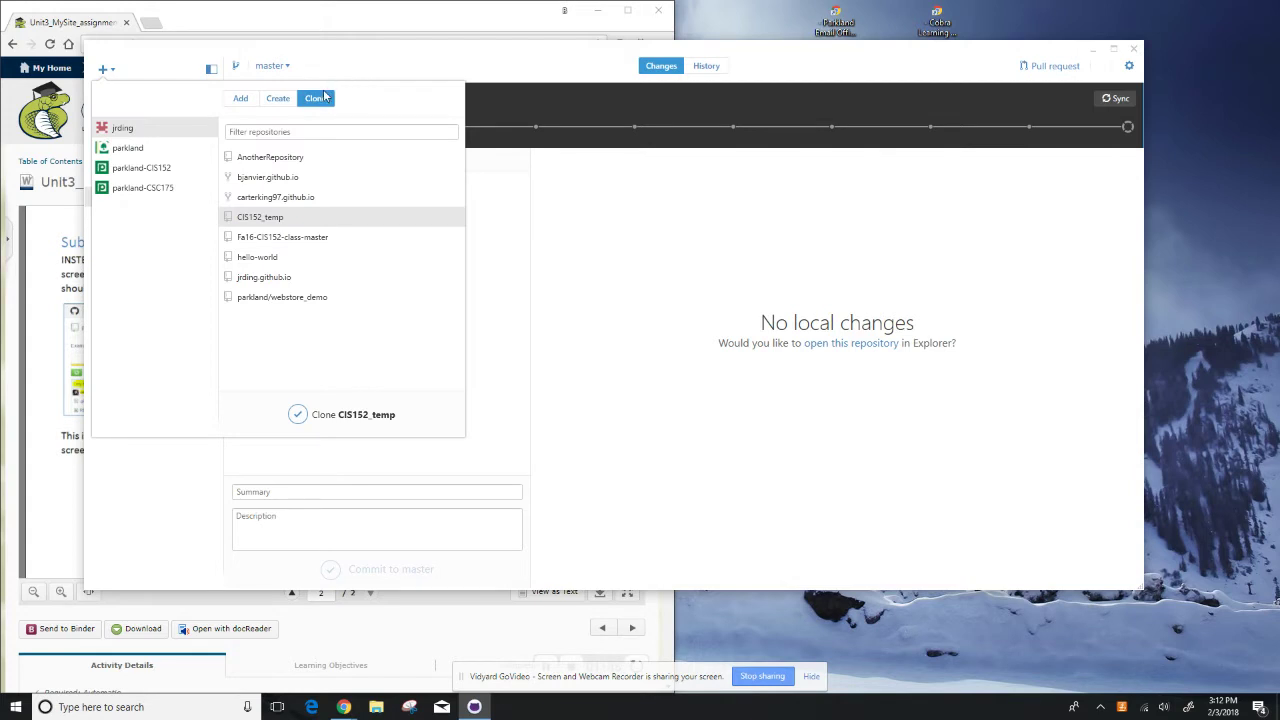
{"action": "left_click", "coordinate": [138, 131]}
{"action": "left_click", "coordinate": [270, 219]}
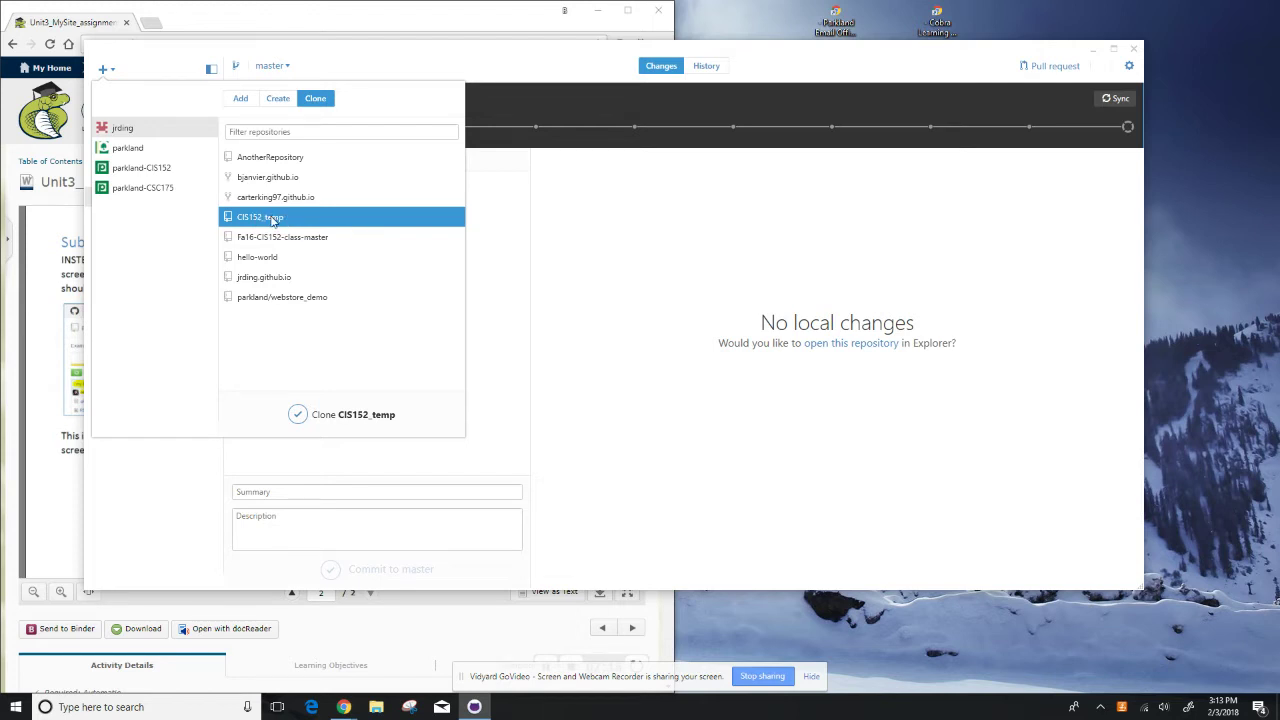
{"action": "left_click", "coordinate": [300, 416]}
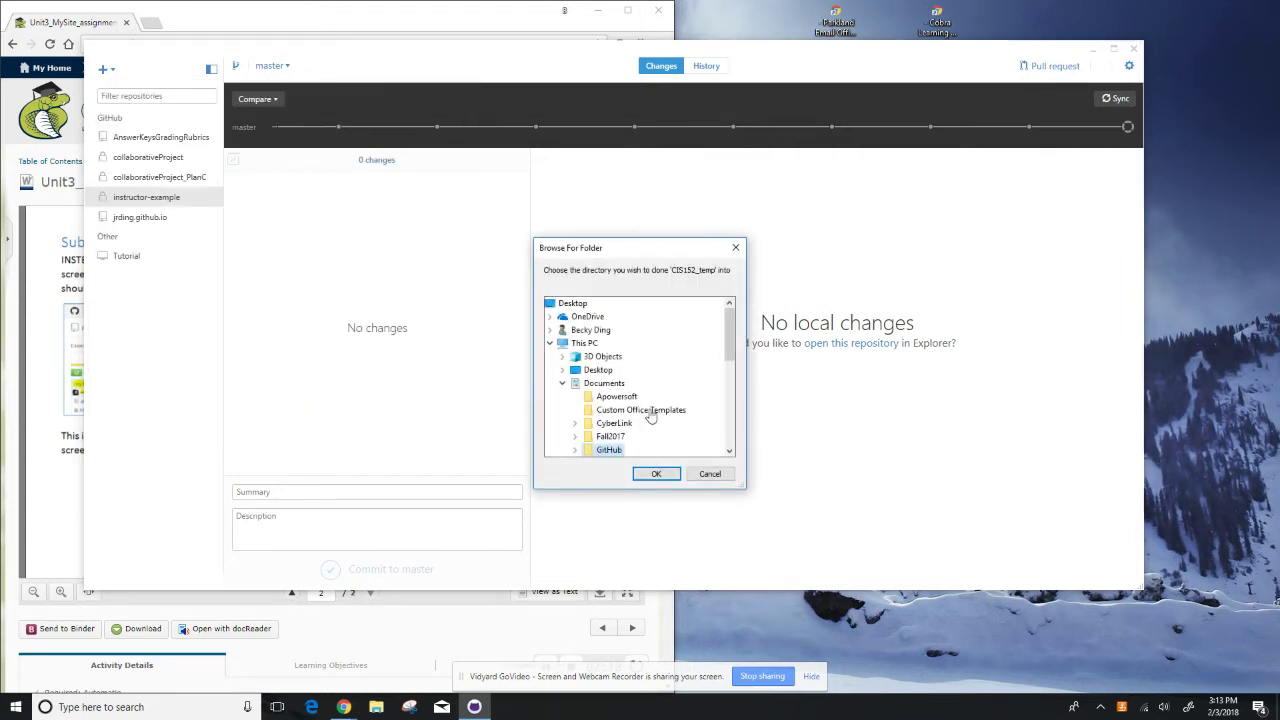
{"action": "left_click", "coordinate": [599, 371]}
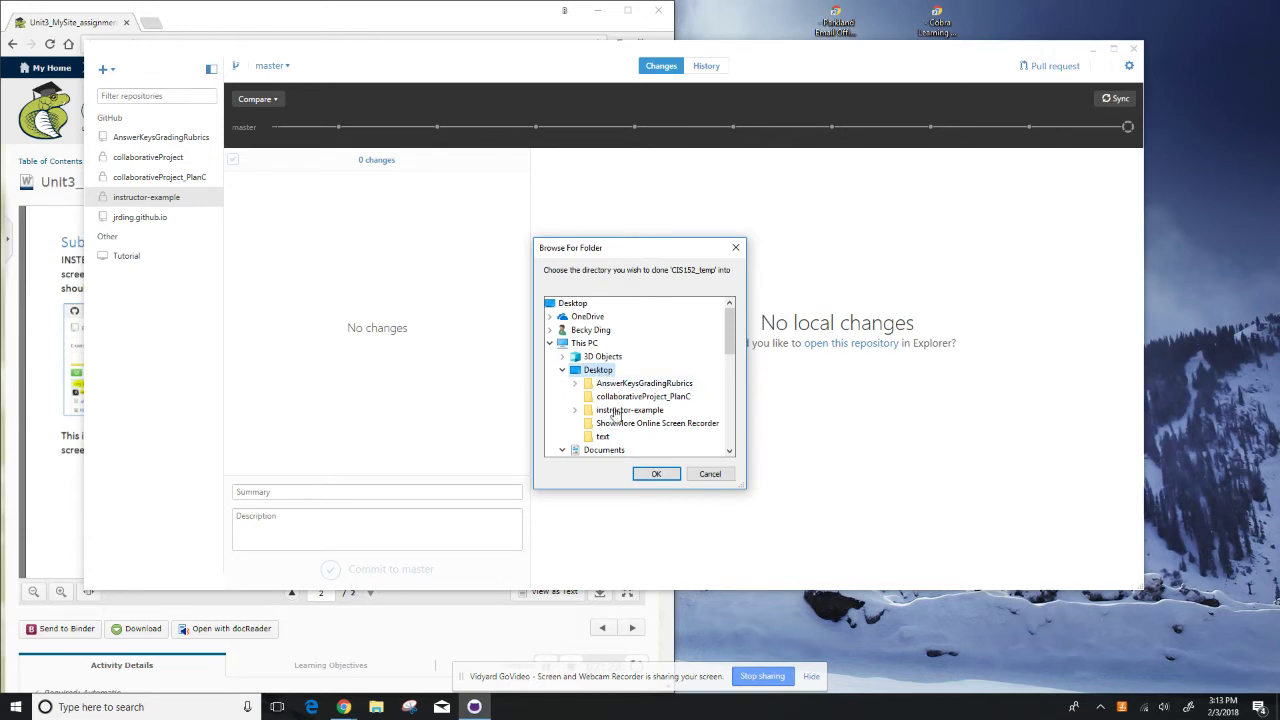
{"action": "left_click", "coordinate": [646, 476]}
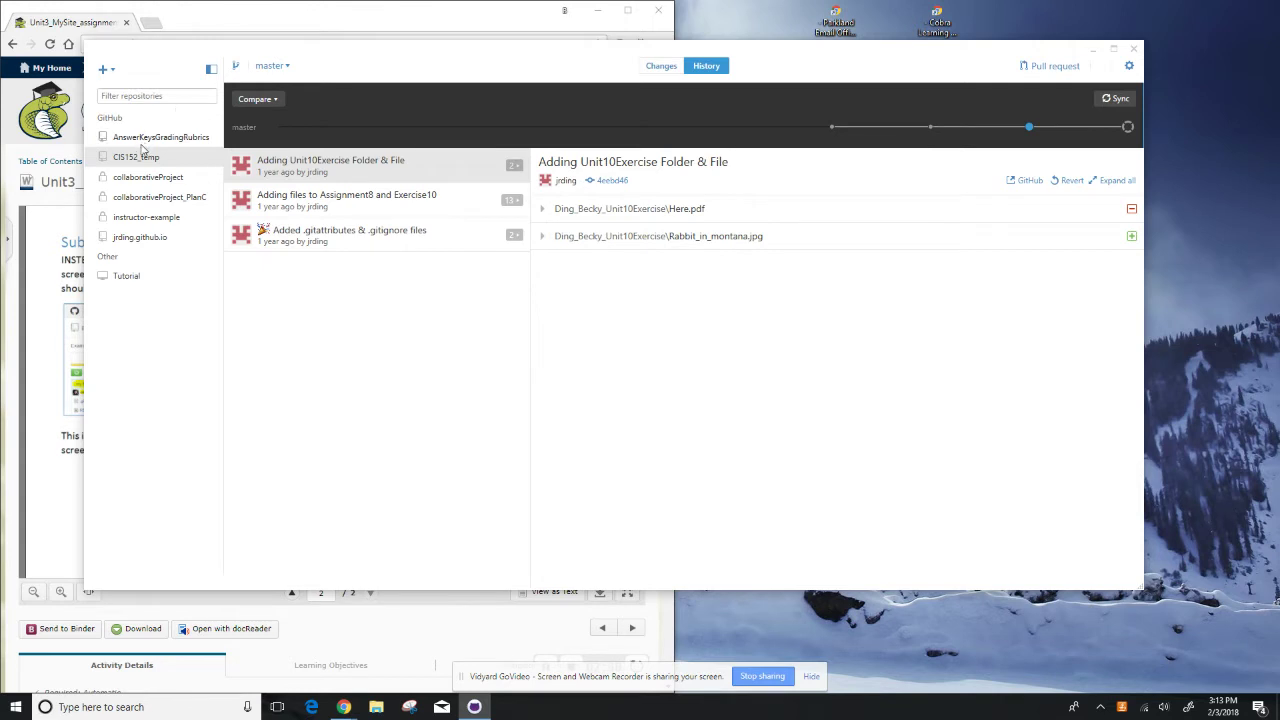
{"action": "left_click", "coordinate": [143, 158]}
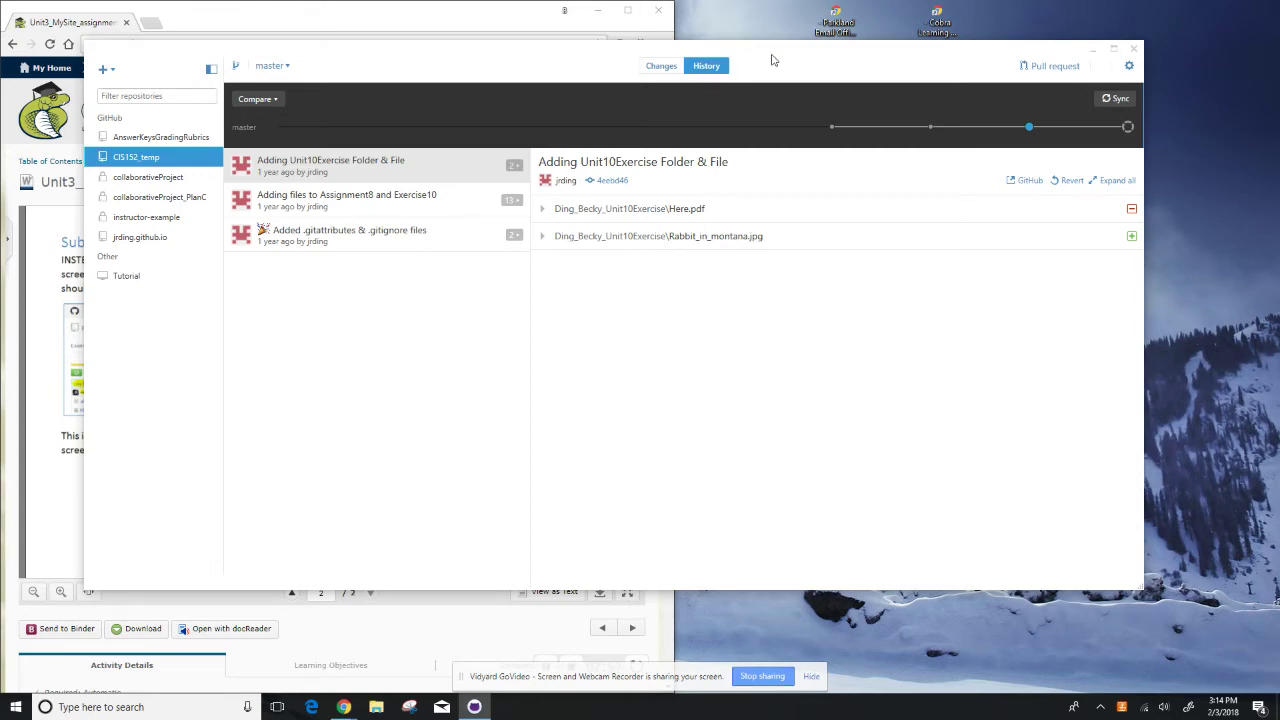
Step: Rearrange the open windows to expose the desktop and move the cloned CIS152_temp folder to an empty spot on it
{"action": "left_click_drag", "start_coordinate": [772, 60], "coordinate": [995, 452]}
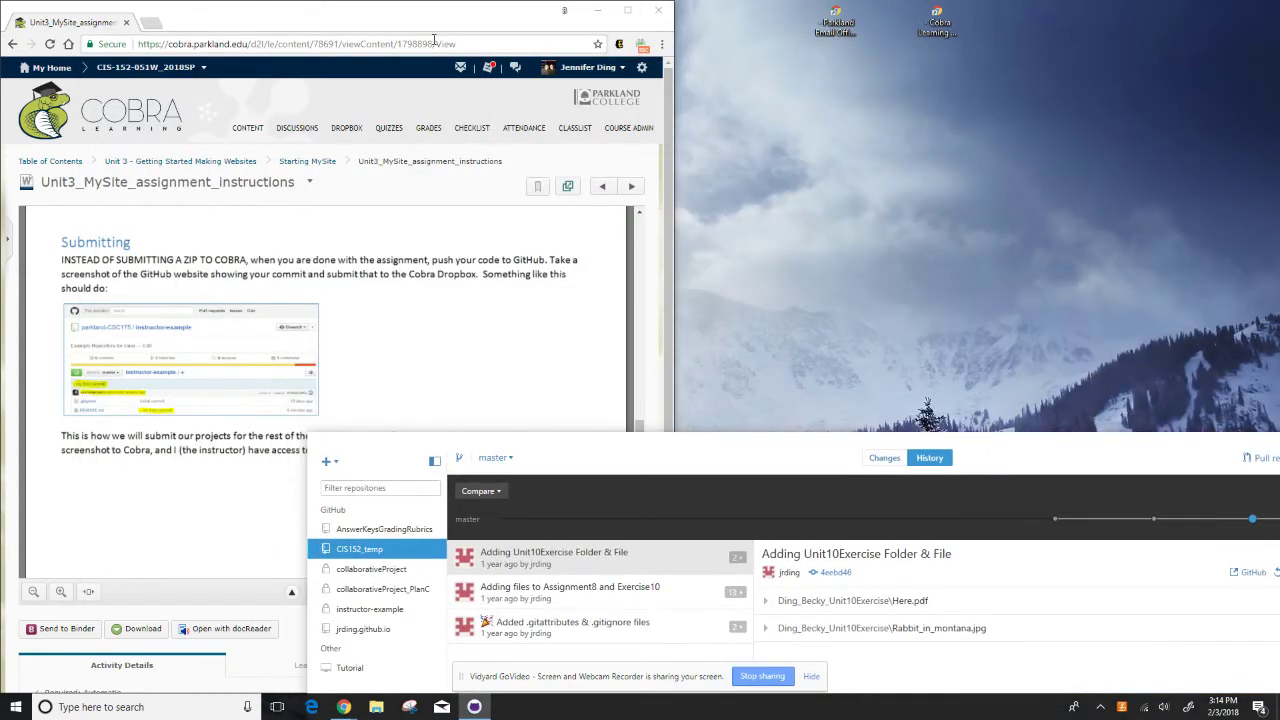
{"action": "left_click_drag", "start_coordinate": [433, 24], "coordinate": [1278, 2]}
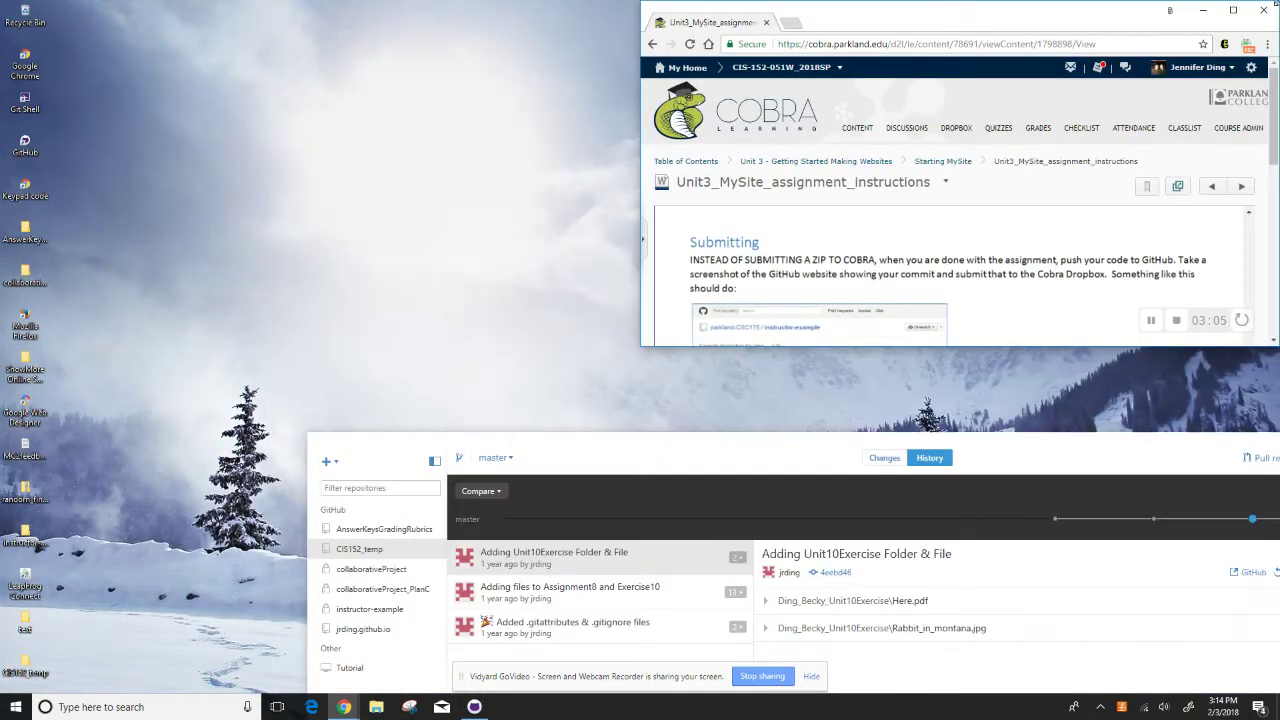
{"action": "left_click", "coordinate": [27, 672]}
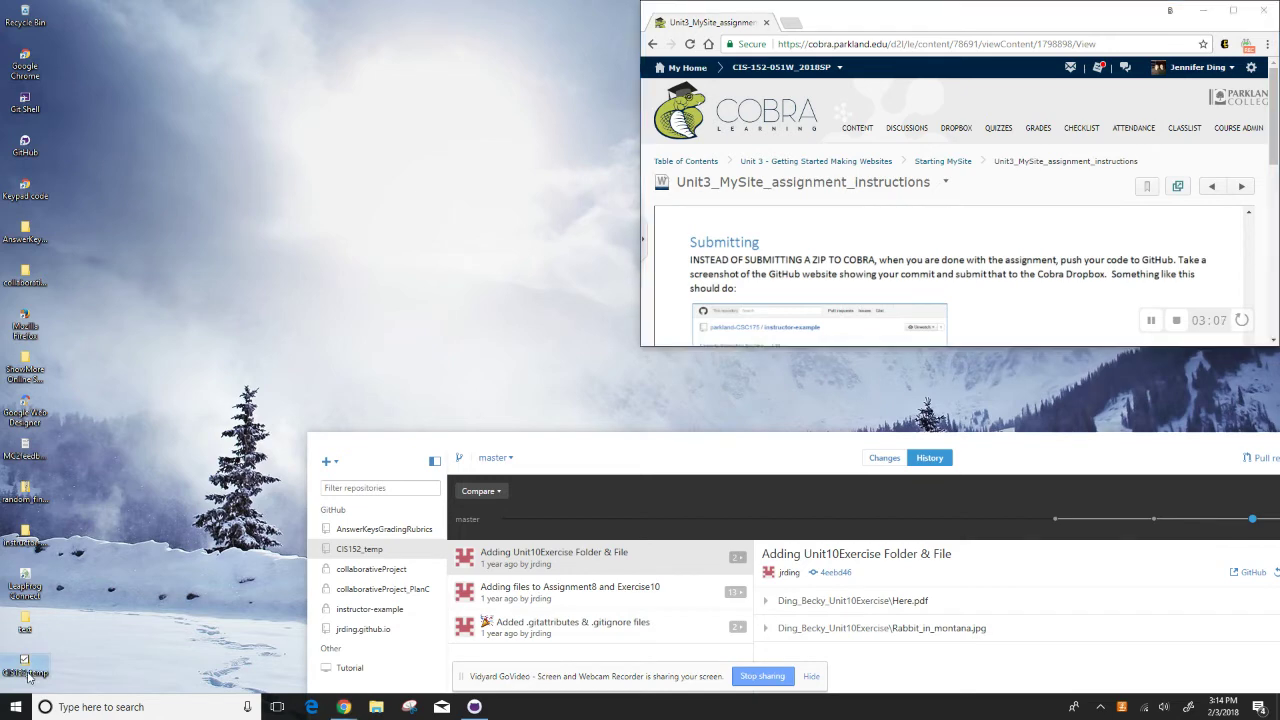
{"action": "left_click_drag", "start_coordinate": [28, 678], "coordinate": [201, 110]}
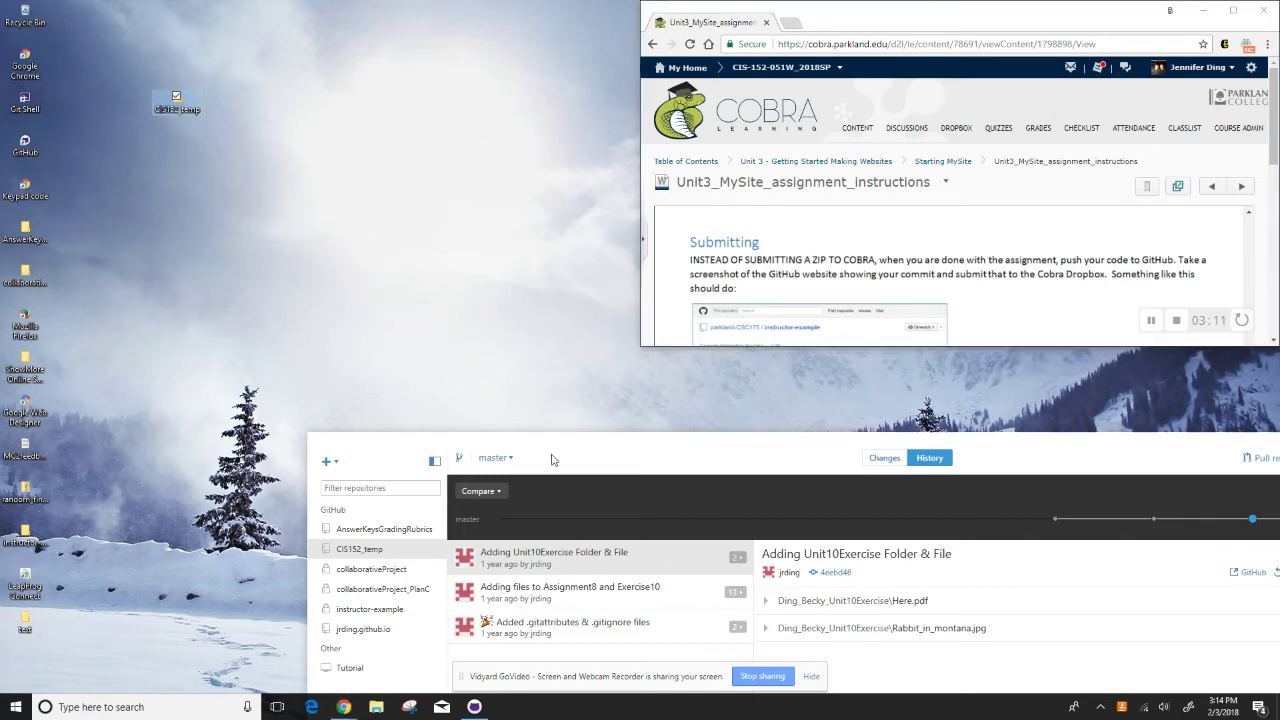
{"action": "left_click_drag", "start_coordinate": [555, 459], "coordinate": [486, 92]}
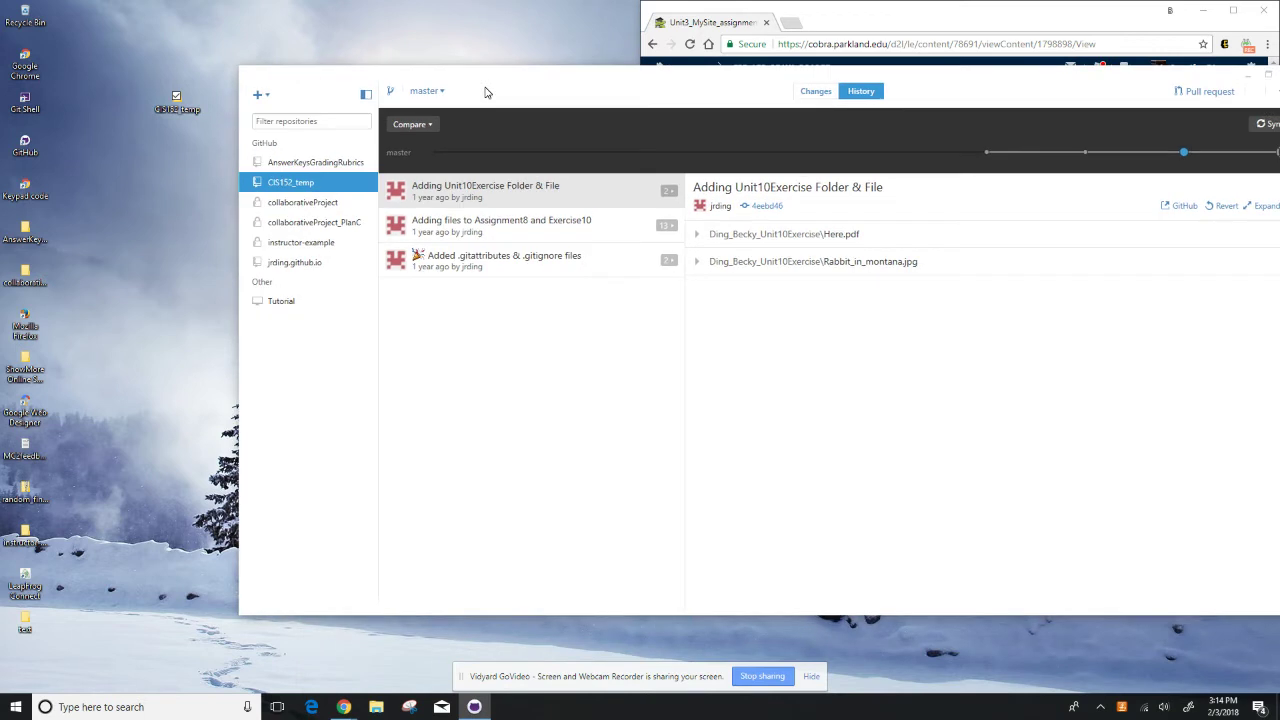
{"action": "left_click", "coordinate": [175, 102]}
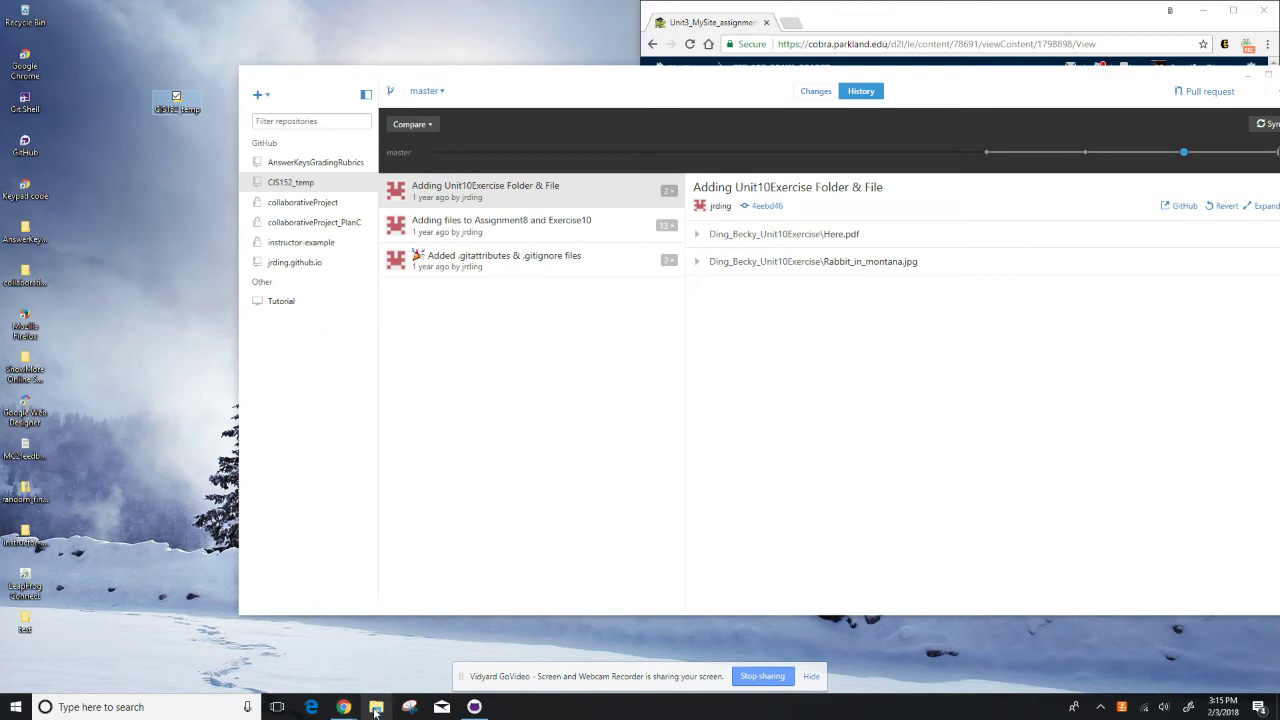
Step: Copy the unzipped Unit3Sample folder from the CIS152 documents folder into the cloned CIS152_temp folder on the desktop
{"action": "left_click", "coordinate": [524, 576]}
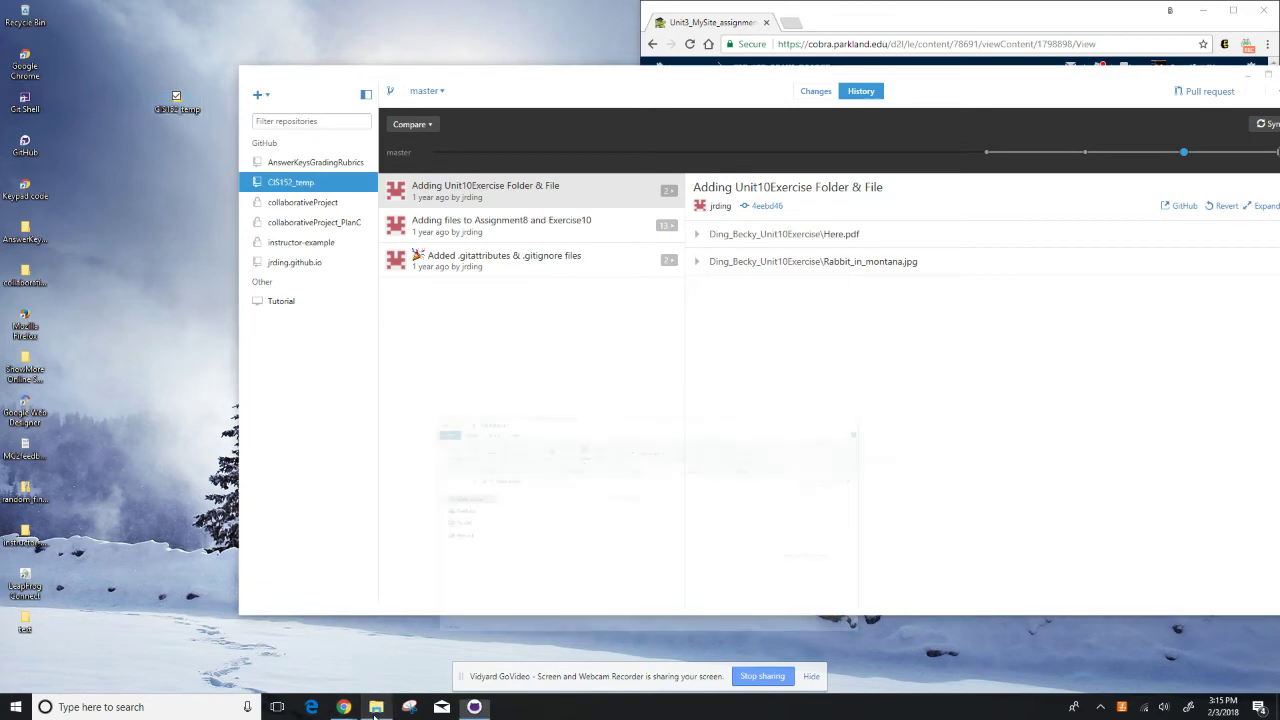
{"action": "left_click", "coordinate": [376, 707]}
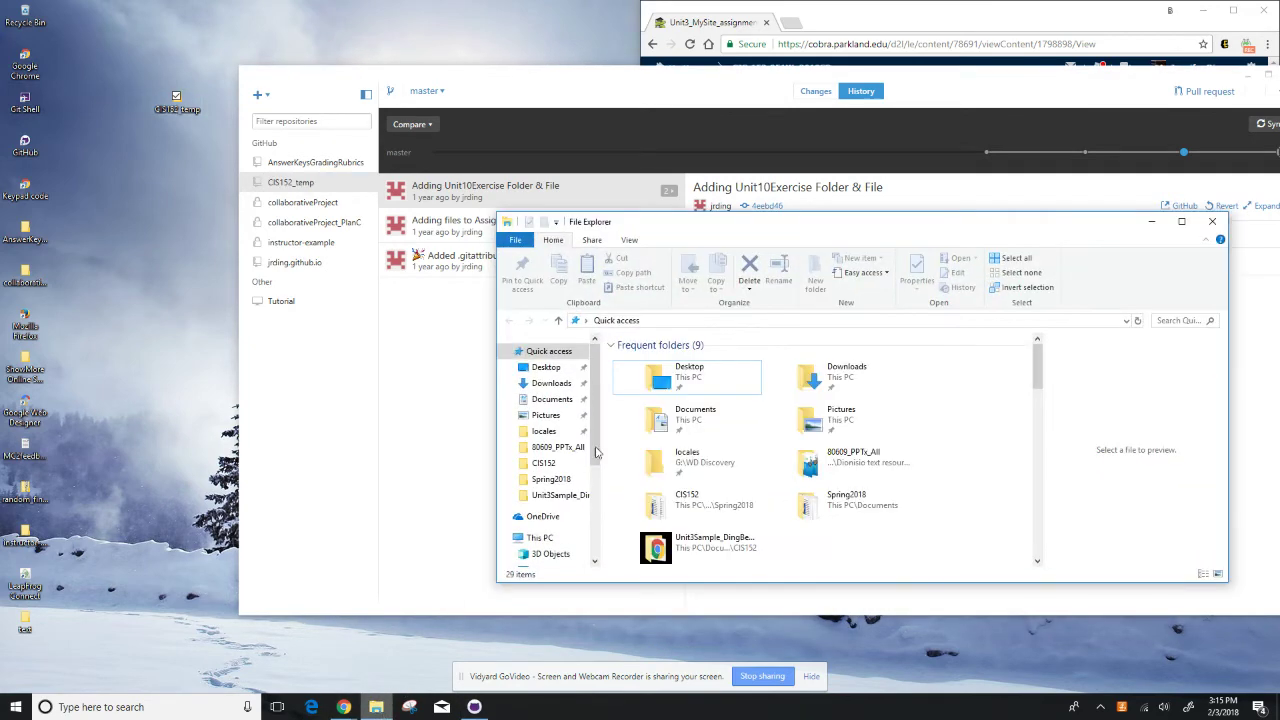
{"action": "double_click", "coordinate": [688, 505]}
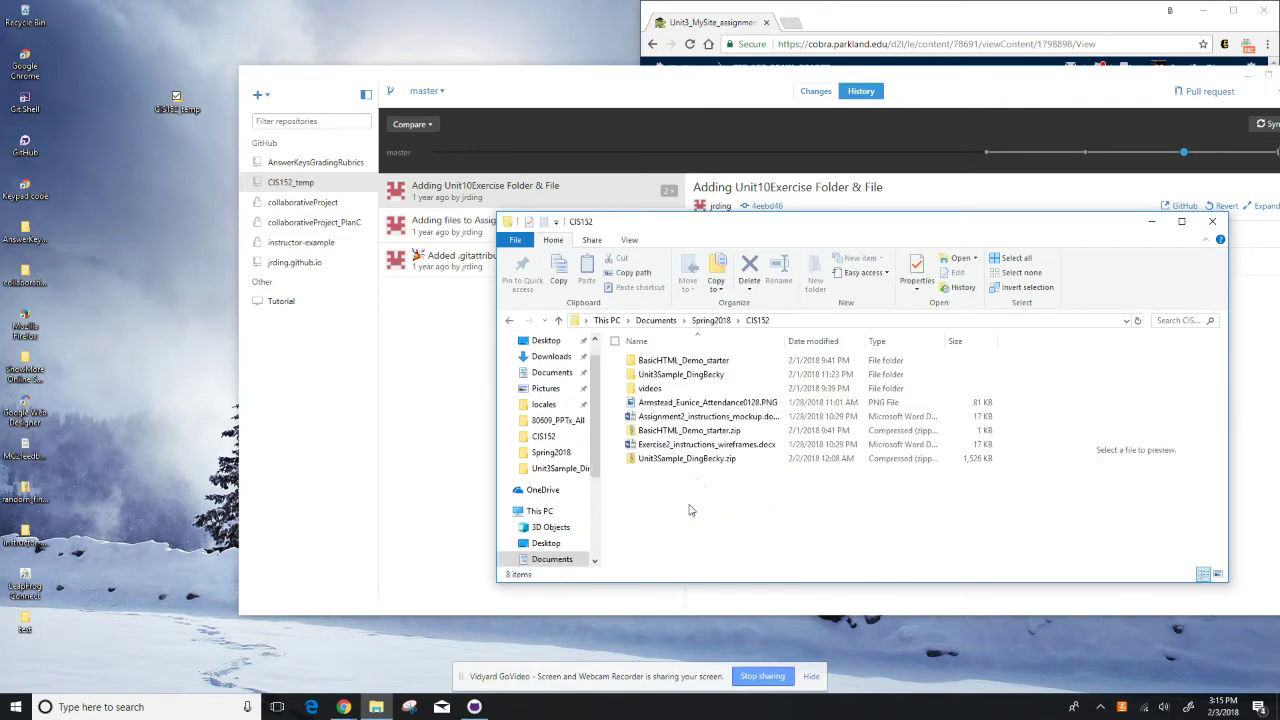
{"action": "left_click", "coordinate": [683, 378]}
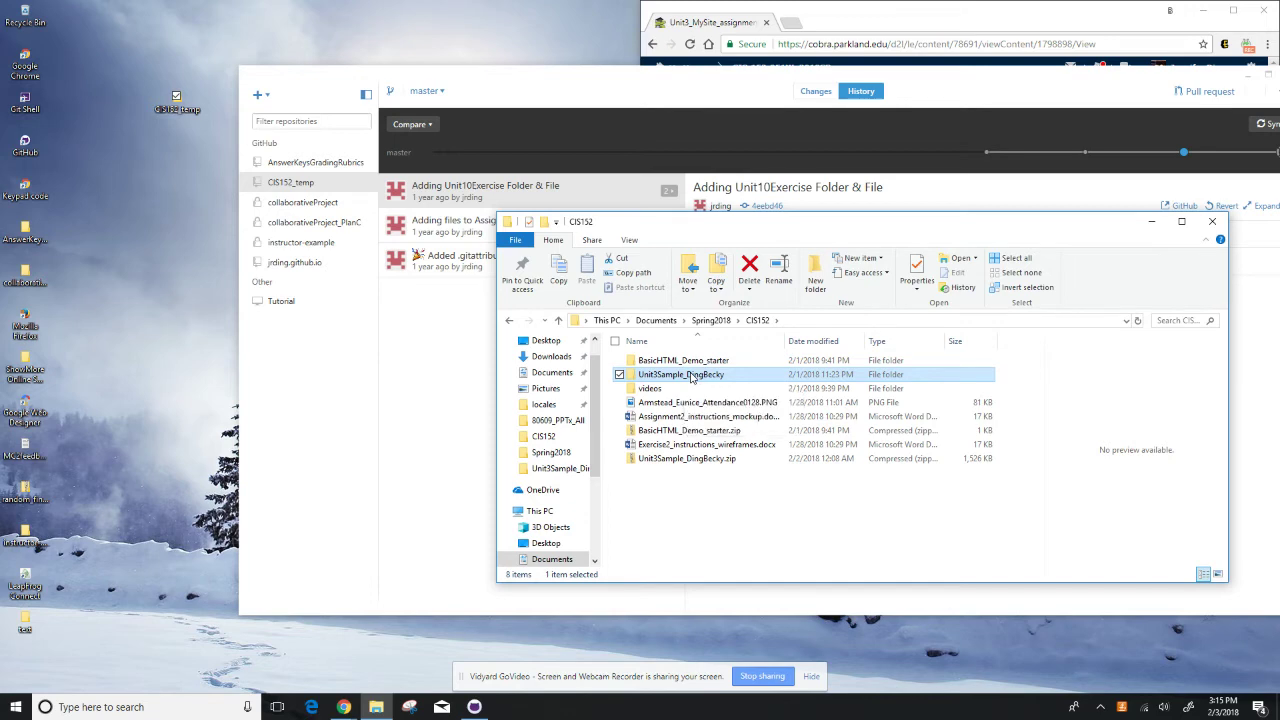
{"action": "right_click", "coordinate": [690, 374]}
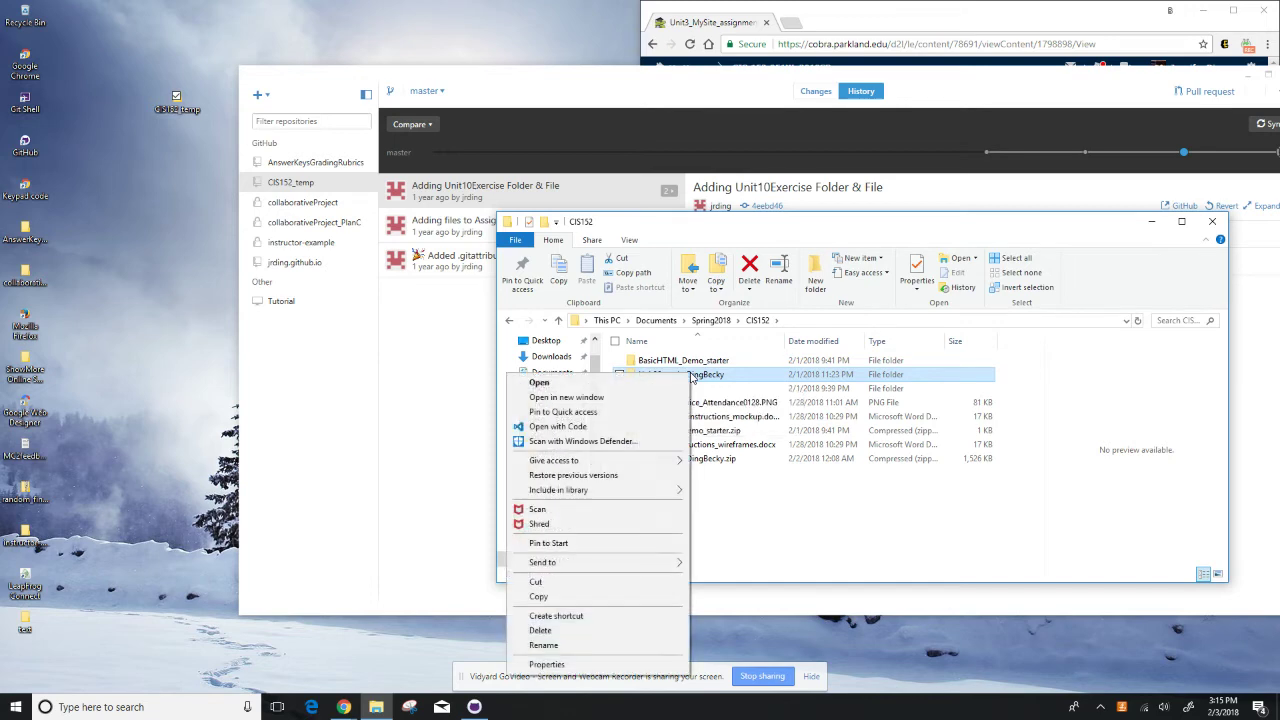
{"action": "left_click", "coordinate": [541, 597]}
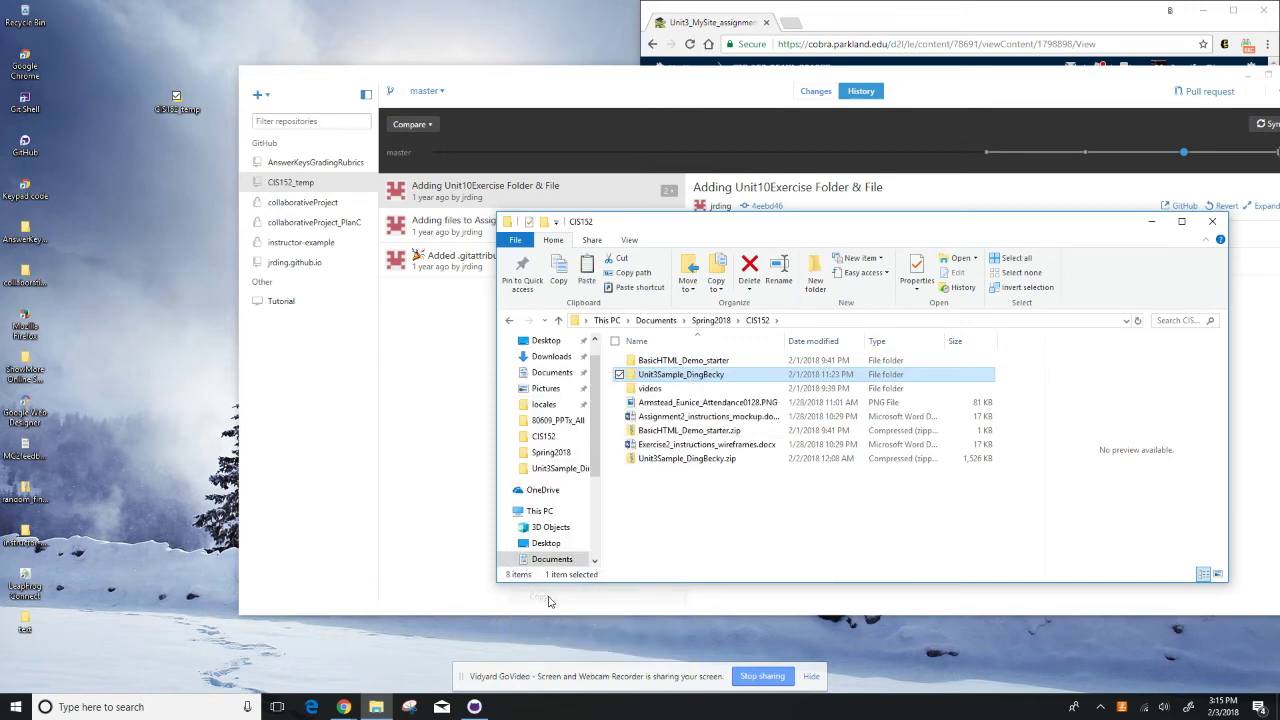
{"action": "double_click", "coordinate": [180, 110]}
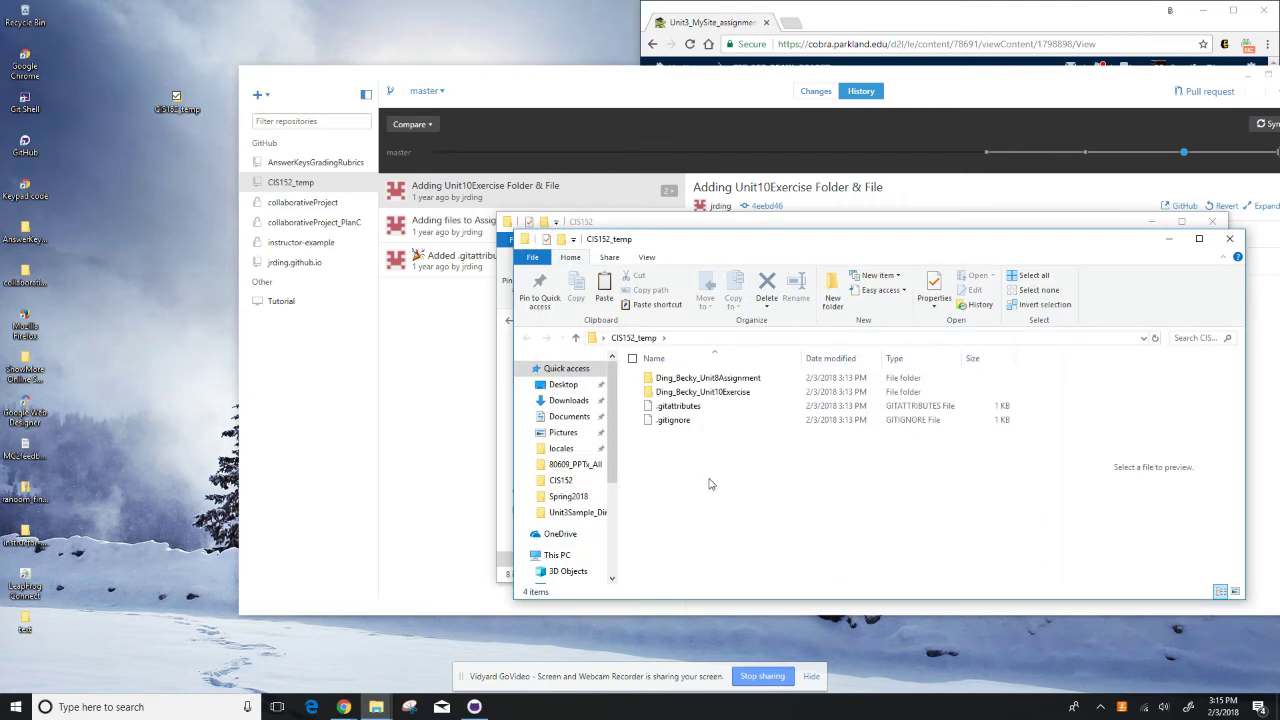
{"action": "key", "text": "ctrl+v"}
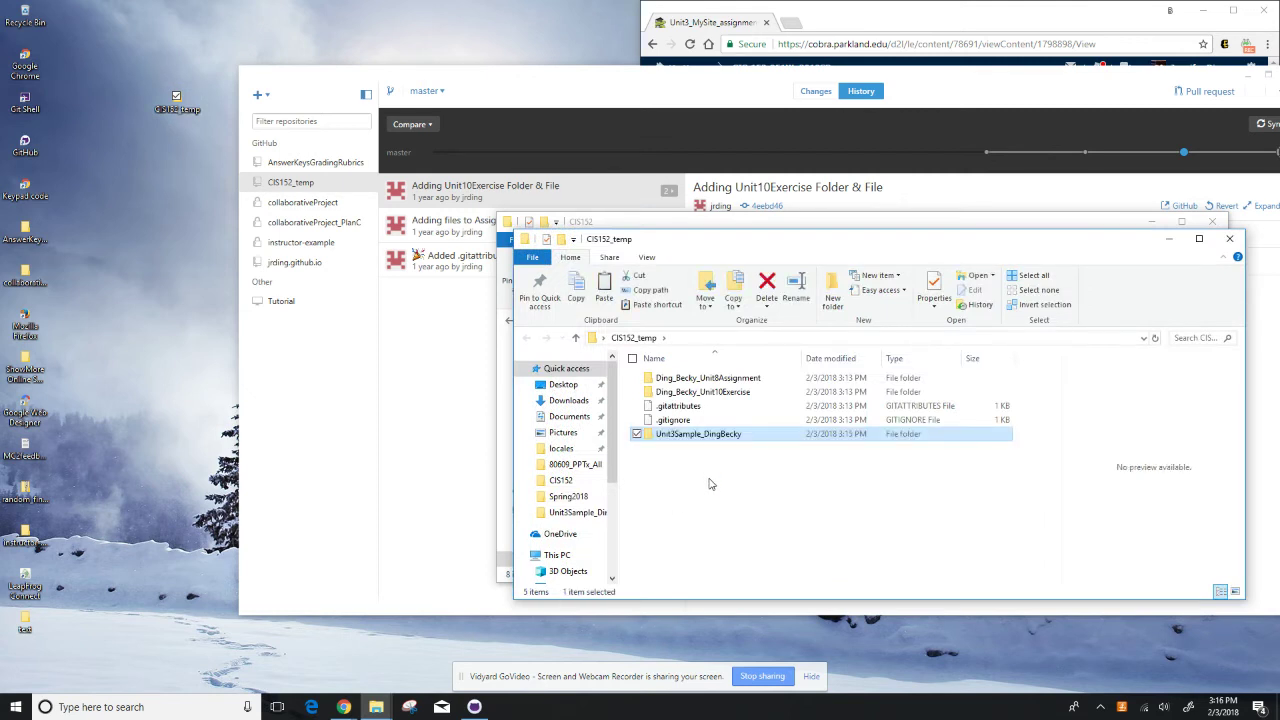
Step: Inspect the contents of the copied Unit3Sample folder and return to the CIS152_temp folder
{"action": "left_click", "coordinate": [728, 485]}
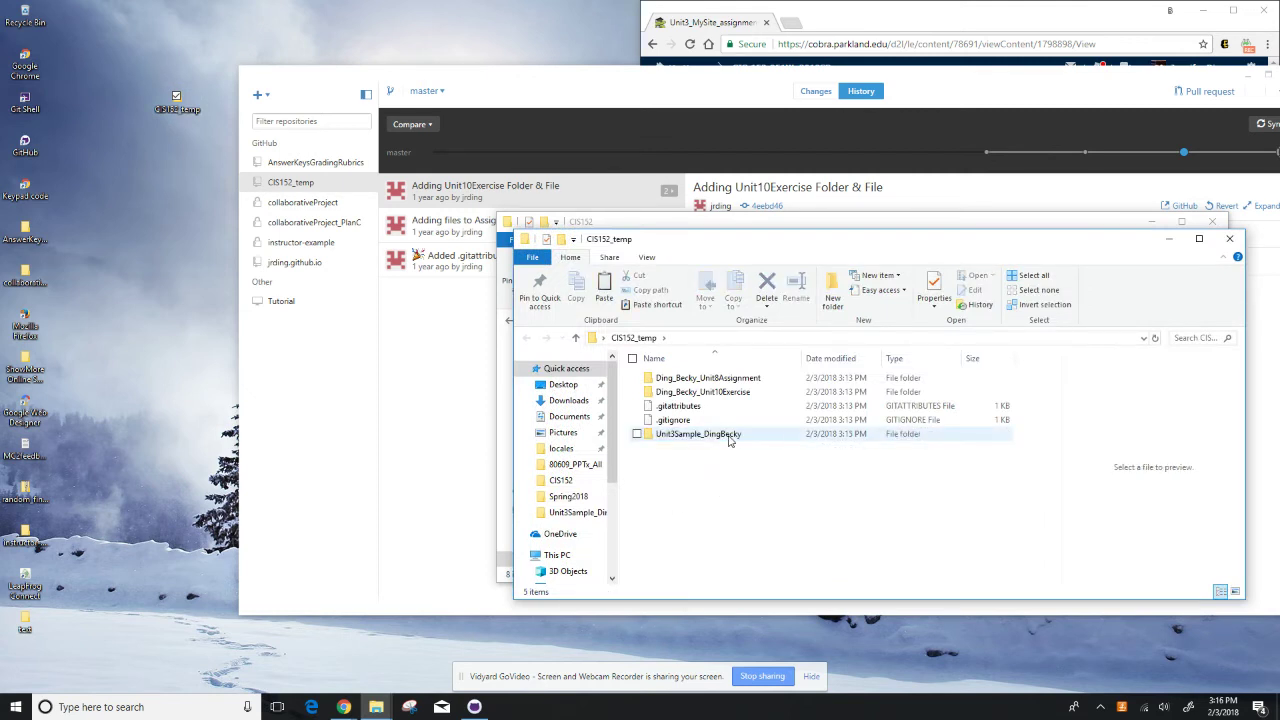
{"action": "double_click", "coordinate": [730, 438]}
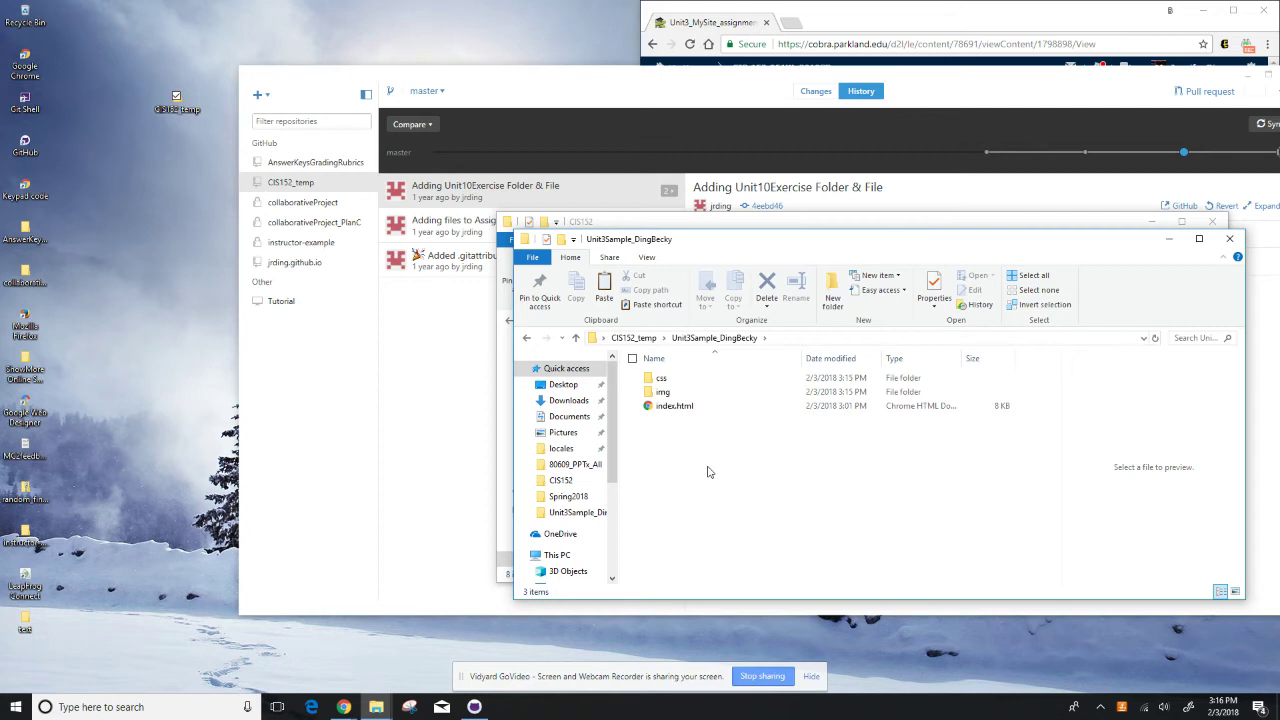
{"action": "left_click", "coordinate": [527, 338]}
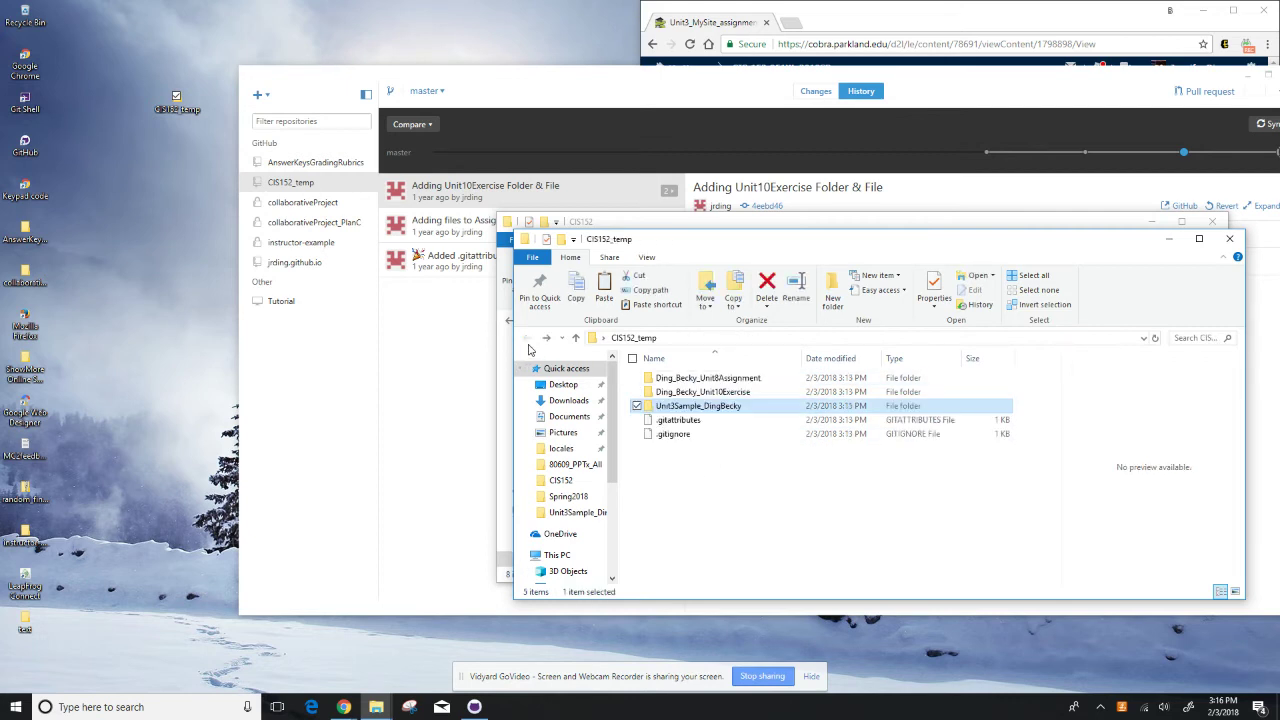
{"action": "left_click", "coordinate": [716, 410]}
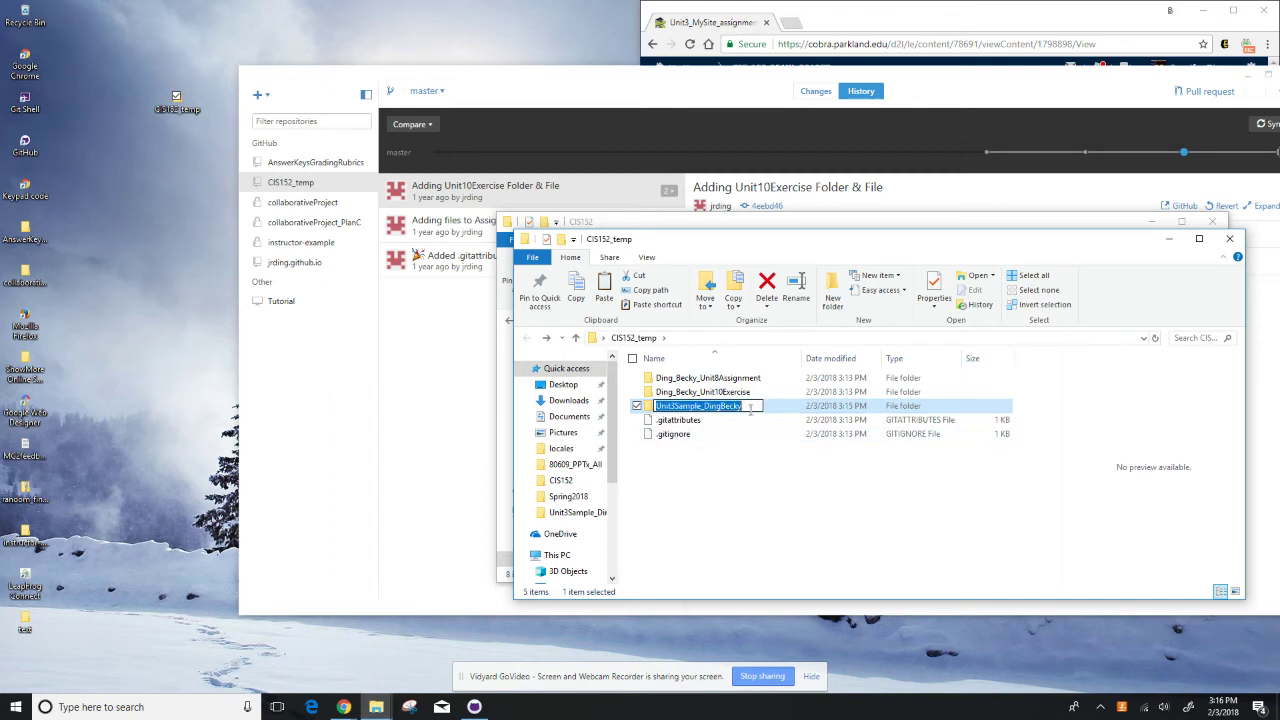
{"action": "left_click", "coordinate": [747, 470]}
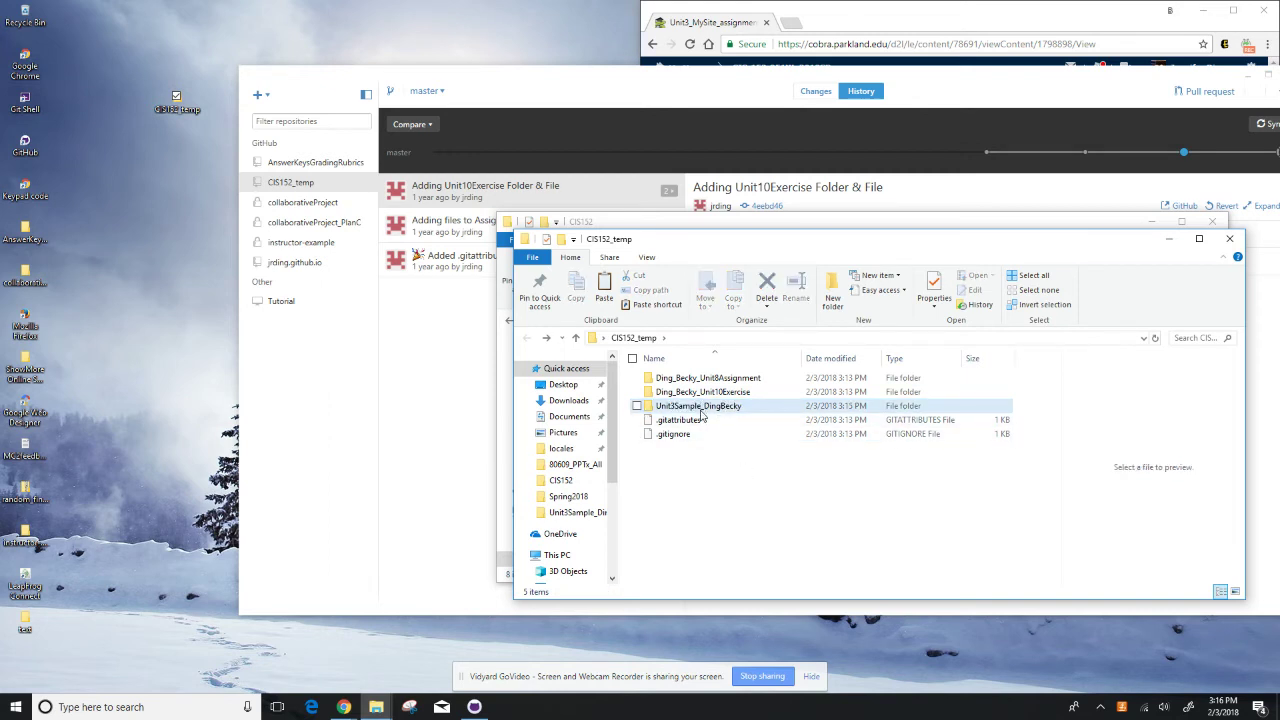
{"action": "left_click", "coordinate": [702, 409]}
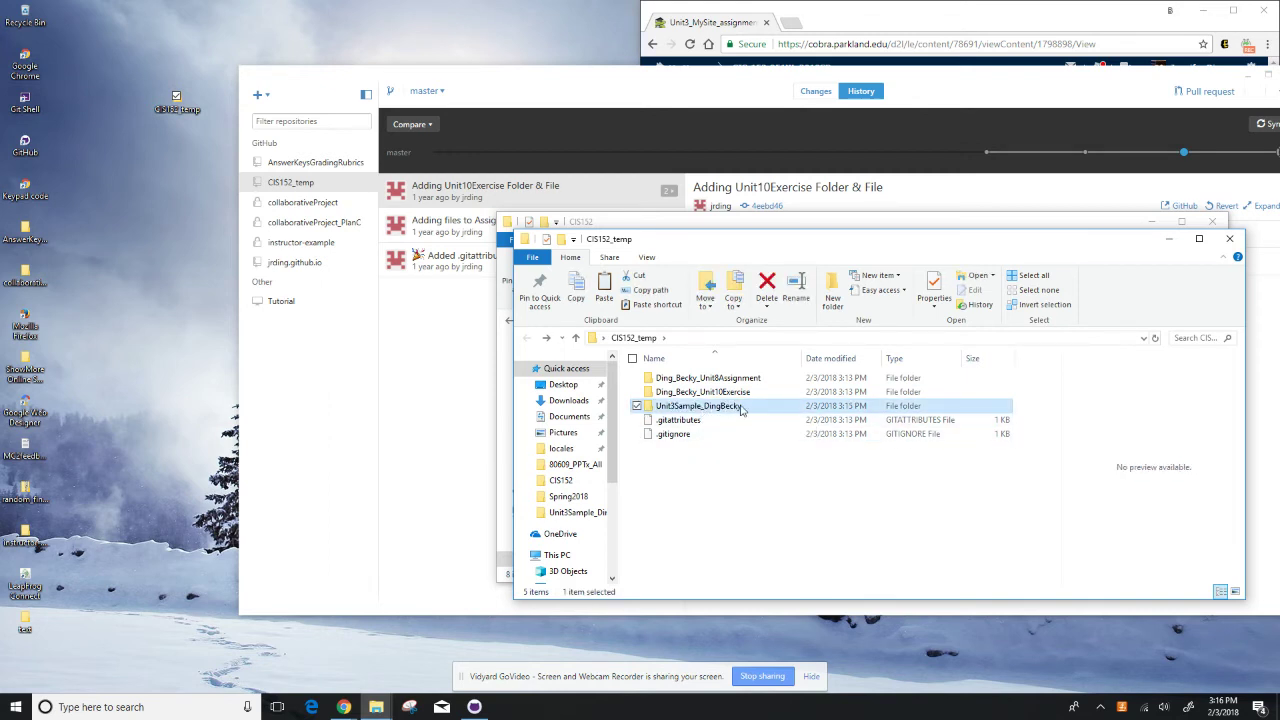
{"action": "mouse_move", "coordinate": [747, 411]}
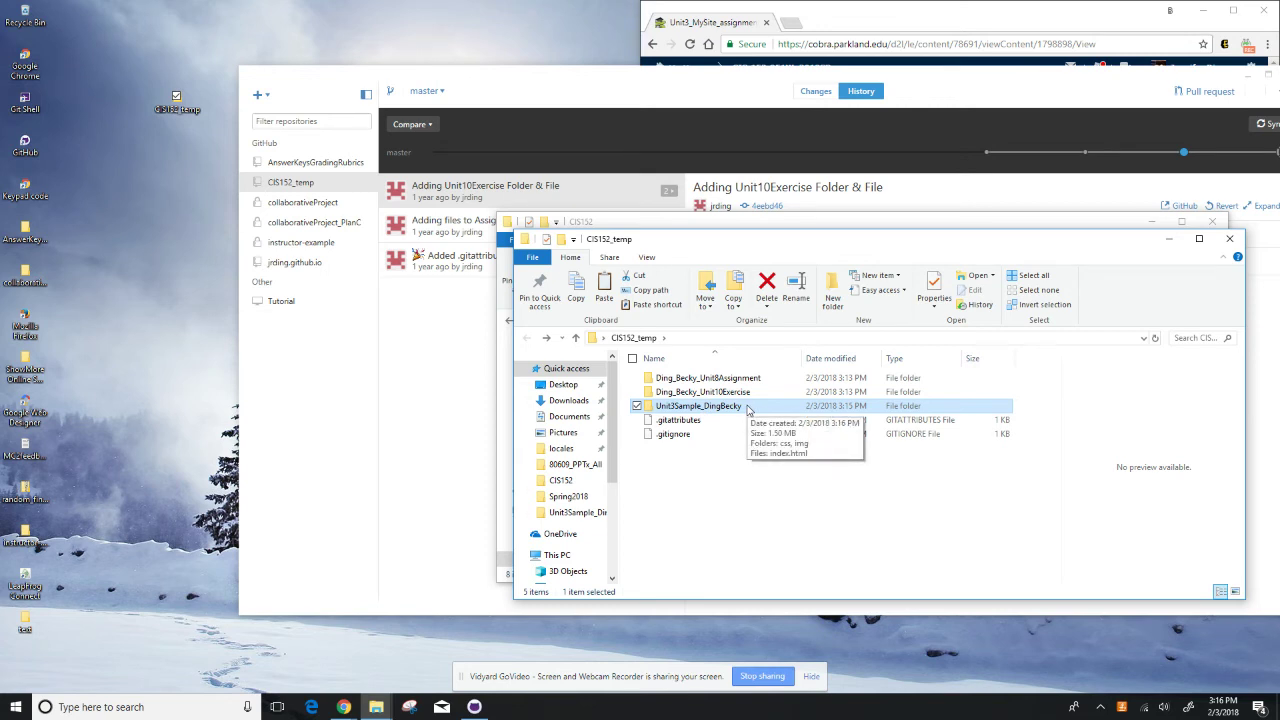
{"action": "left_click", "coordinate": [728, 410]}
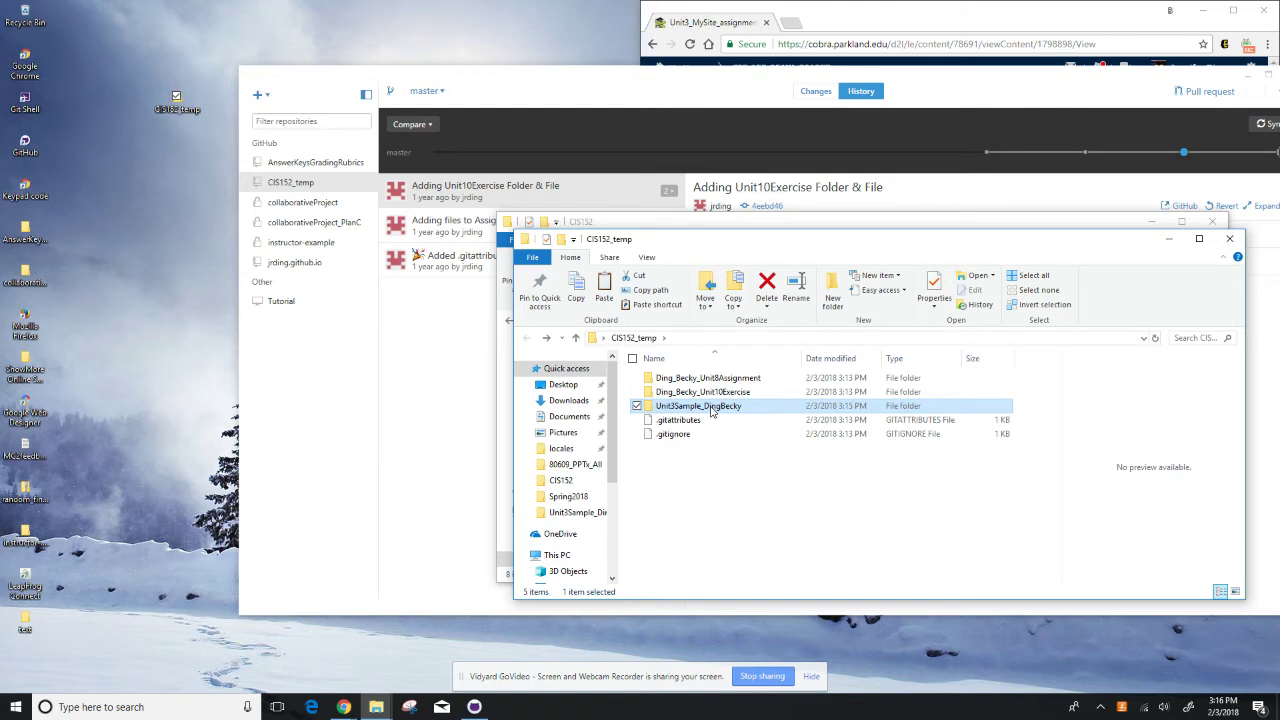
{"action": "left_click", "coordinate": [789, 412]}
{"action": "mouse_move", "coordinate": [746, 414]}
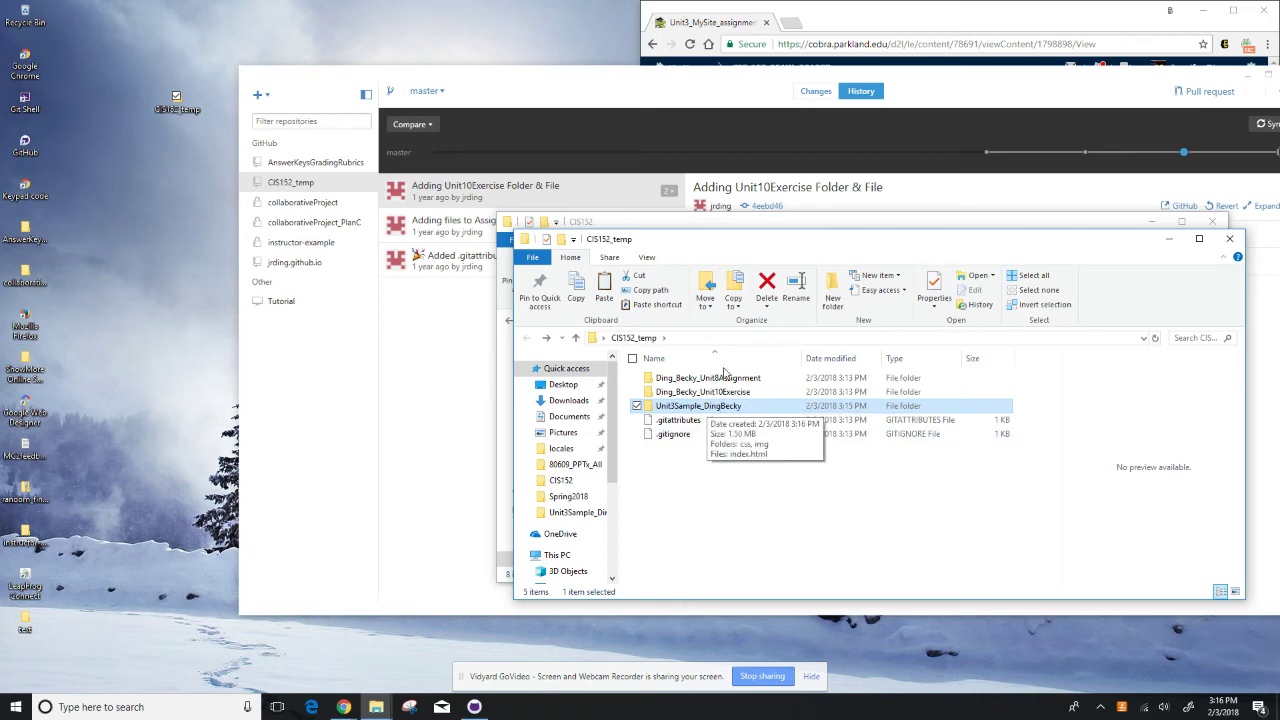
Step: Close the folder window and review the repository's uncommitted changes, including weeklyMenu.PNG, GandB.jpg, site.css and index.html
{"action": "left_click", "coordinate": [1231, 240]}
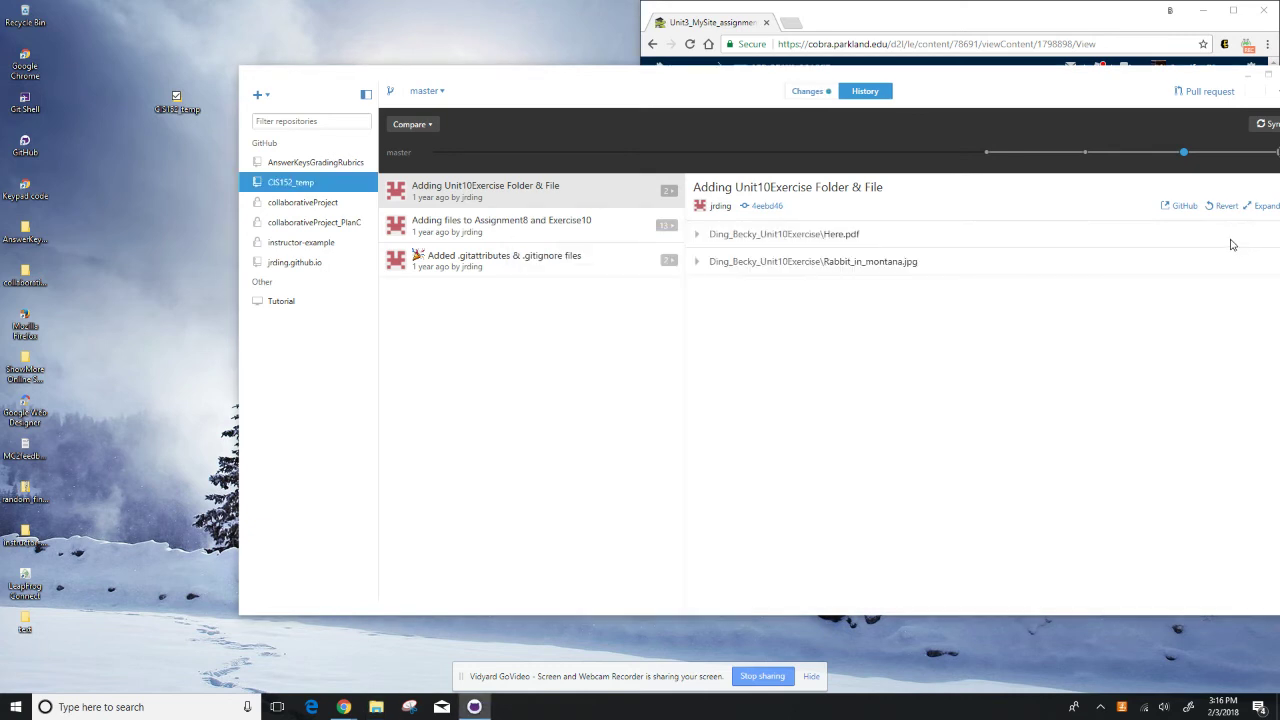
{"action": "left_click", "coordinate": [808, 93]}
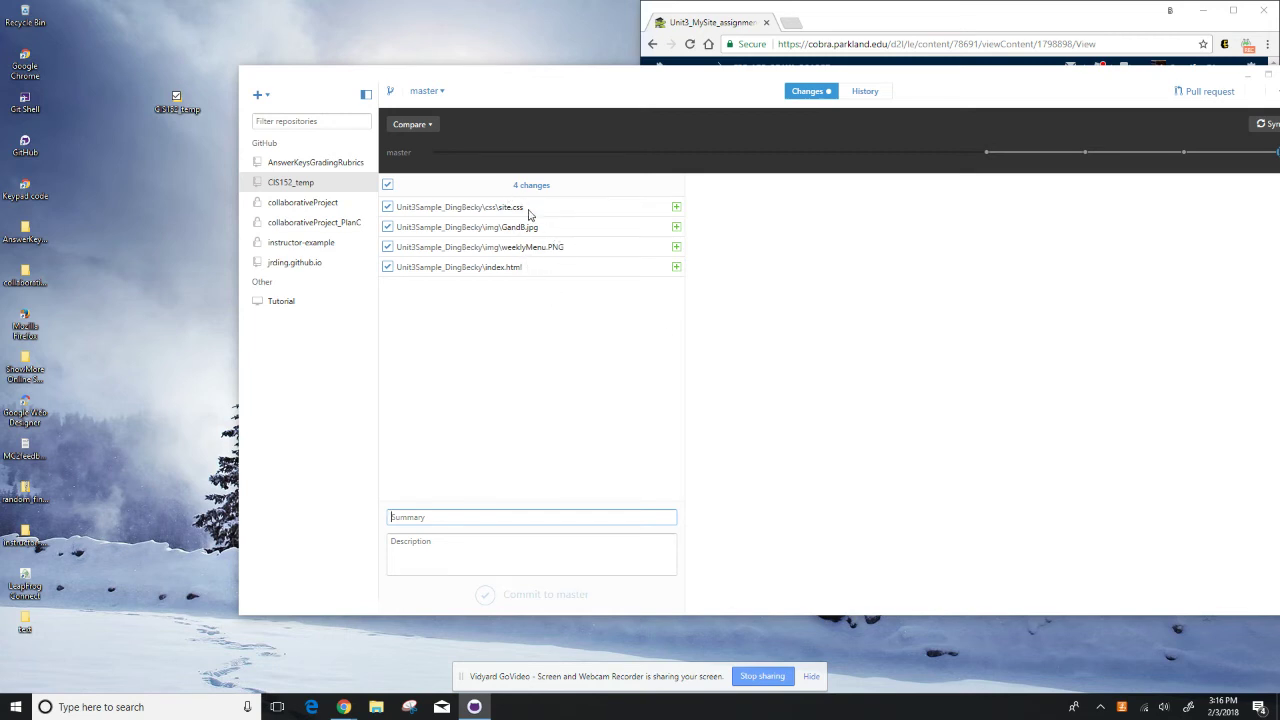
{"action": "left_click", "coordinate": [674, 247]}
{"action": "left_click", "coordinate": [677, 228]}
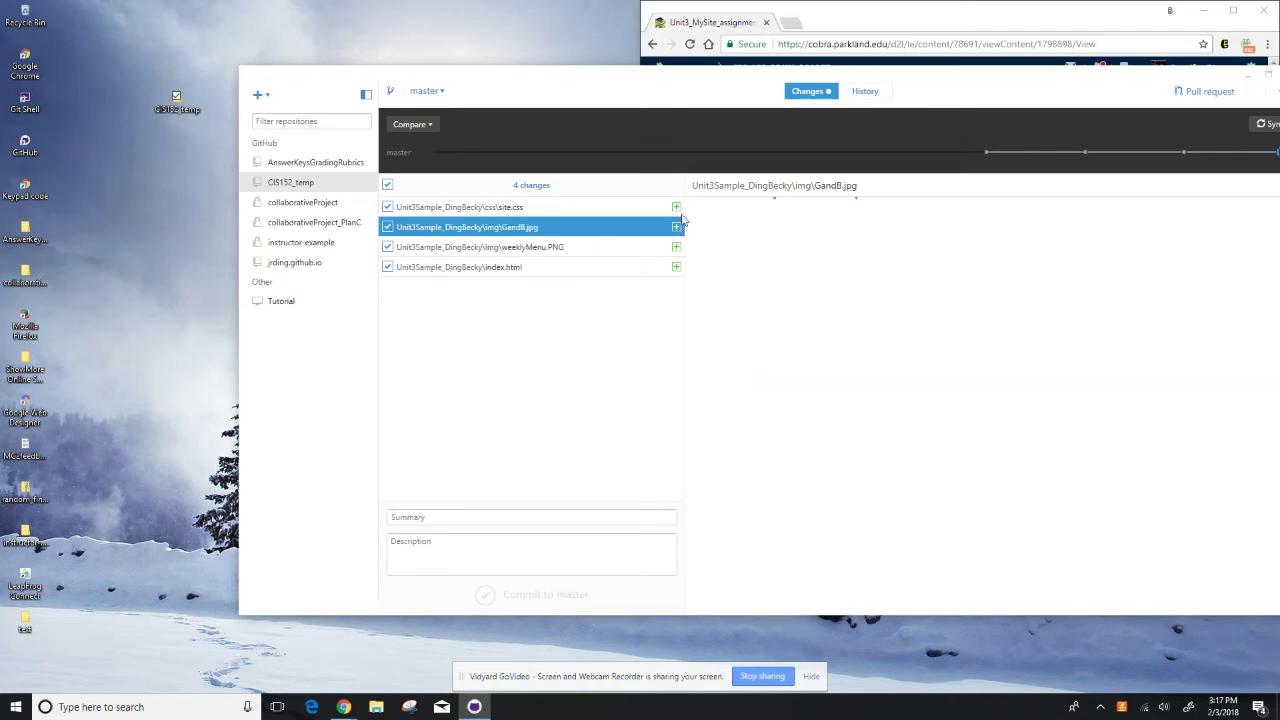
{"action": "left_click", "coordinate": [677, 207]}
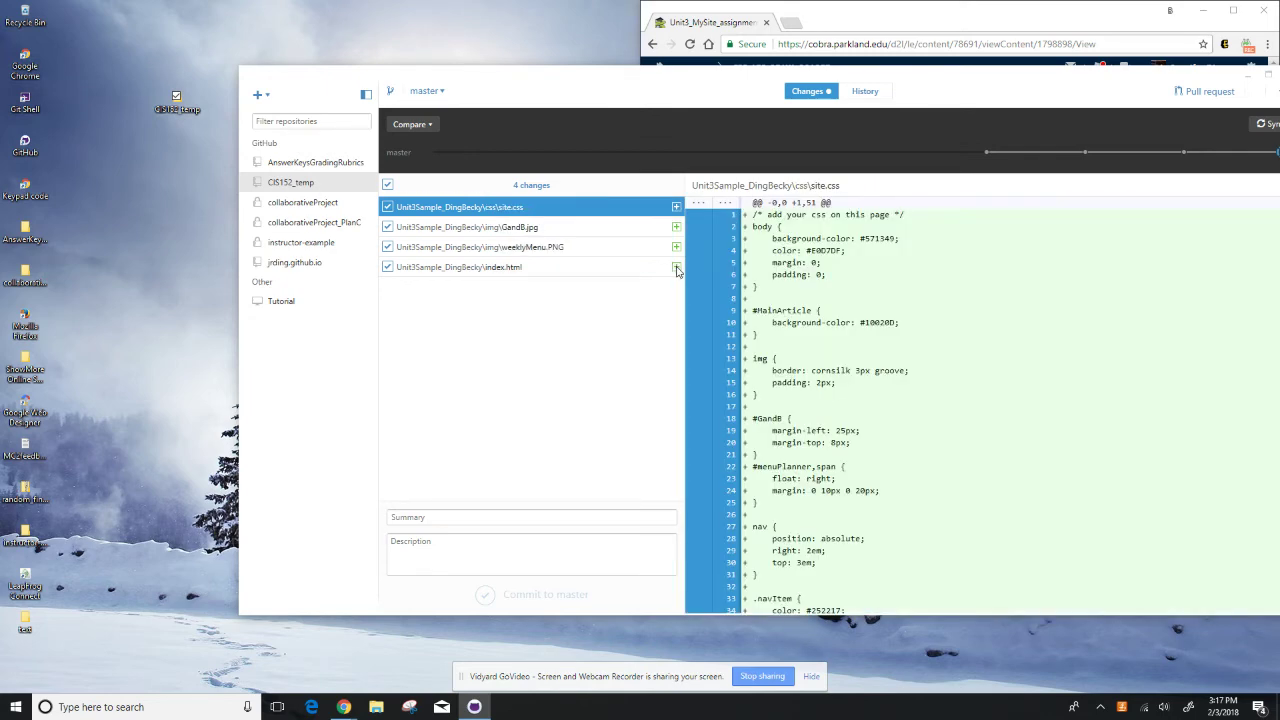
{"action": "left_click", "coordinate": [677, 268]}
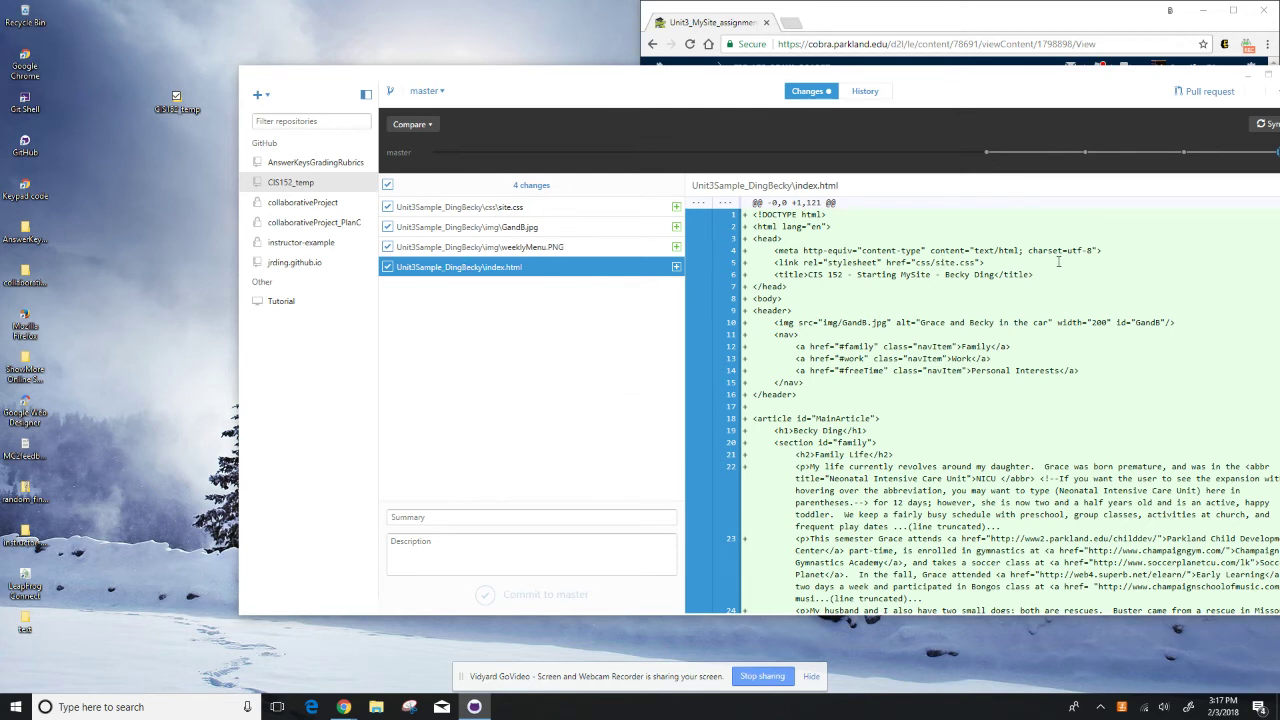
Step: Commit the four changed files to master with the summary "Adding Unit 3 Sample" and no description
{"action": "left_click", "coordinate": [432, 517]}
{"action": "left_click", "coordinate": [432, 517]}
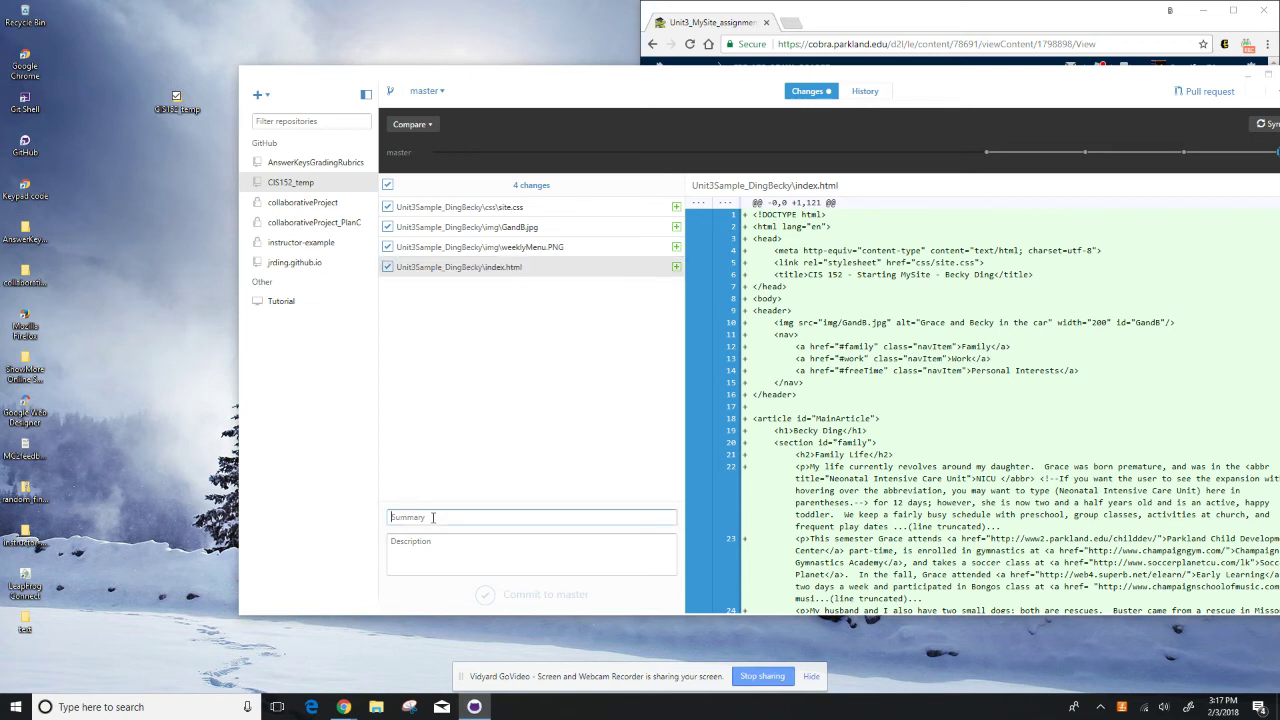
{"action": "type", "text": "Adding Unit 3 Sample"}
{"action": "left_click", "coordinate": [432, 555]}
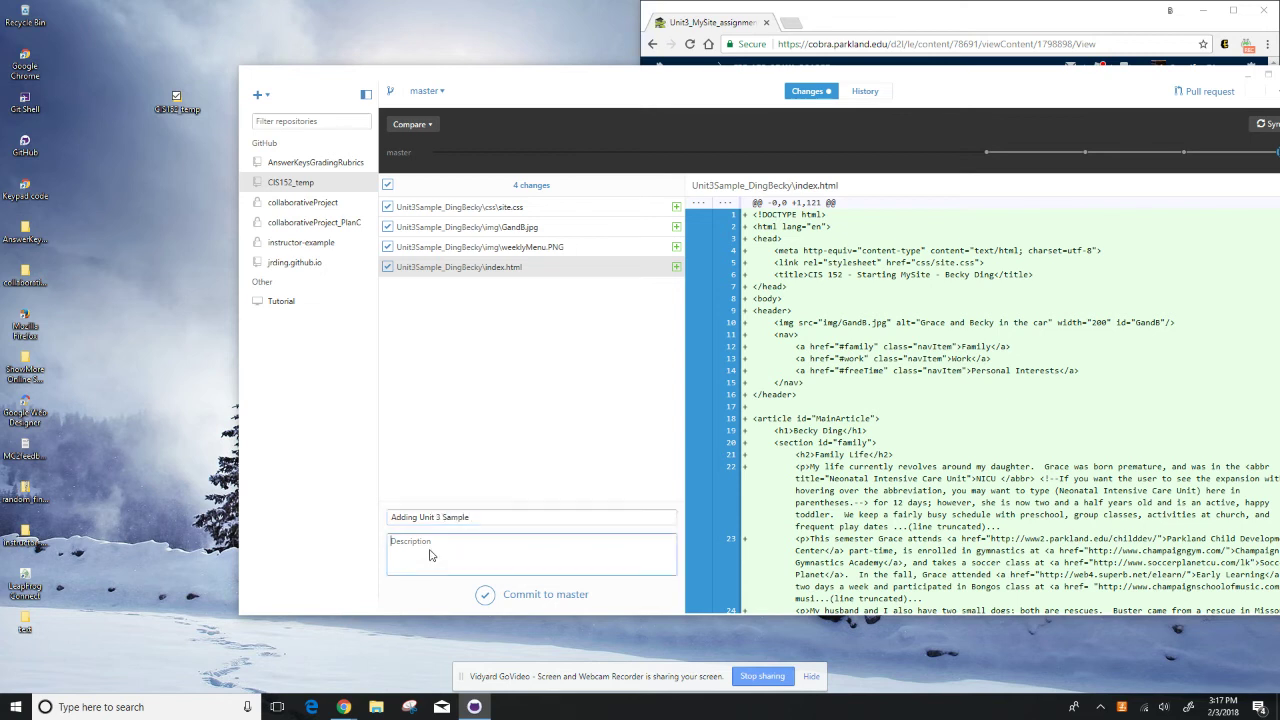
{"action": "left_click", "coordinate": [482, 597]}
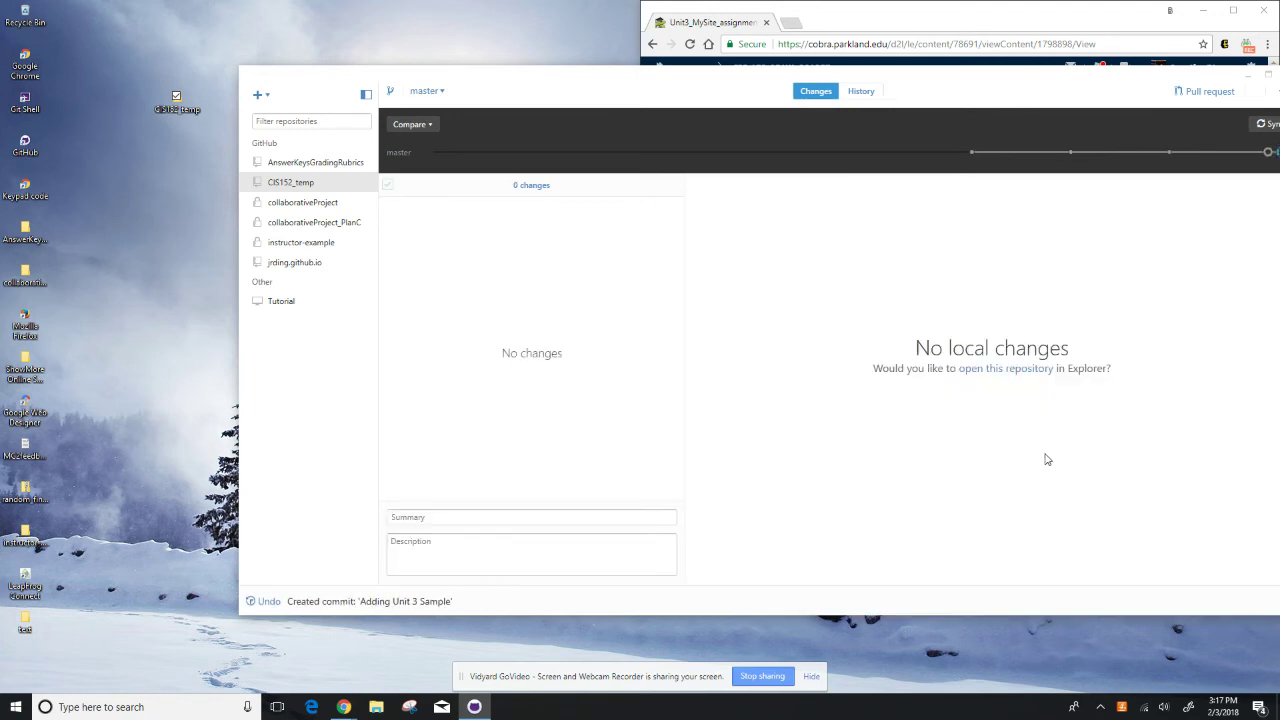
Step: Bring the repository window fully into view, sync the CIS152_temp commit to GitHub, and dismiss the mail notification
{"action": "left_click_drag", "start_coordinate": [930, 91], "coordinate": [797, 93]}
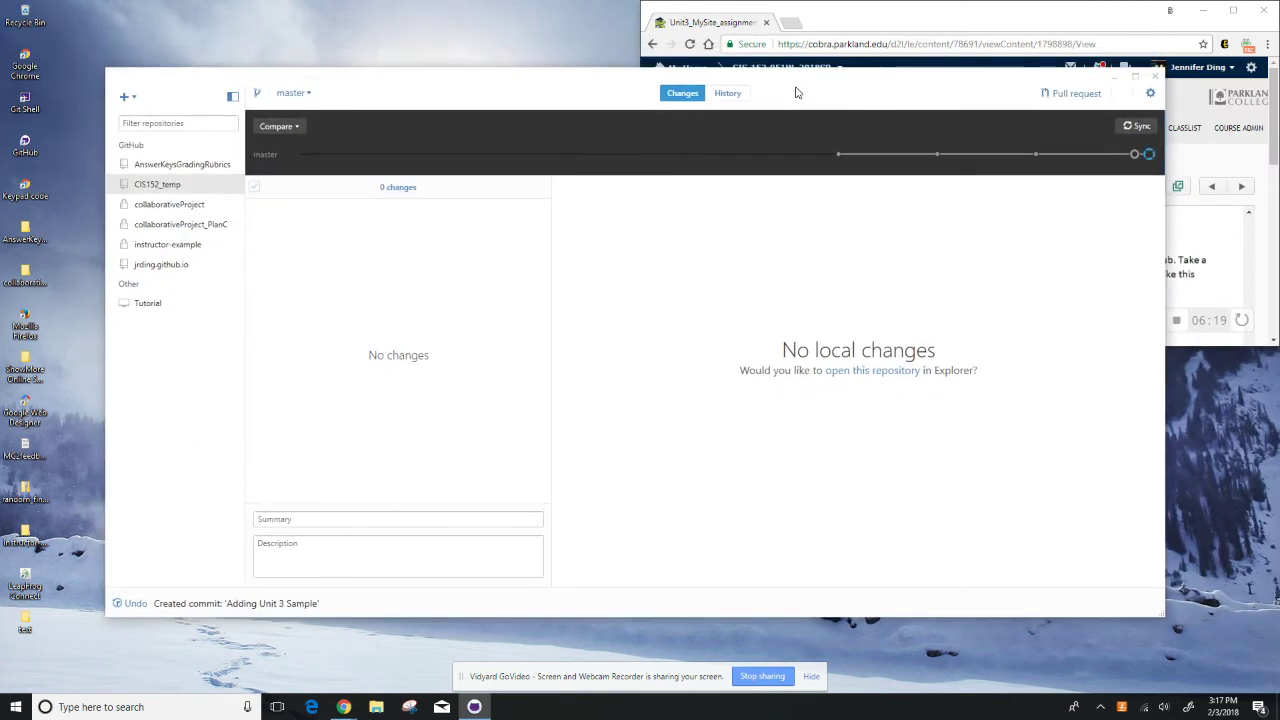
{"action": "left_click", "coordinate": [1145, 131]}
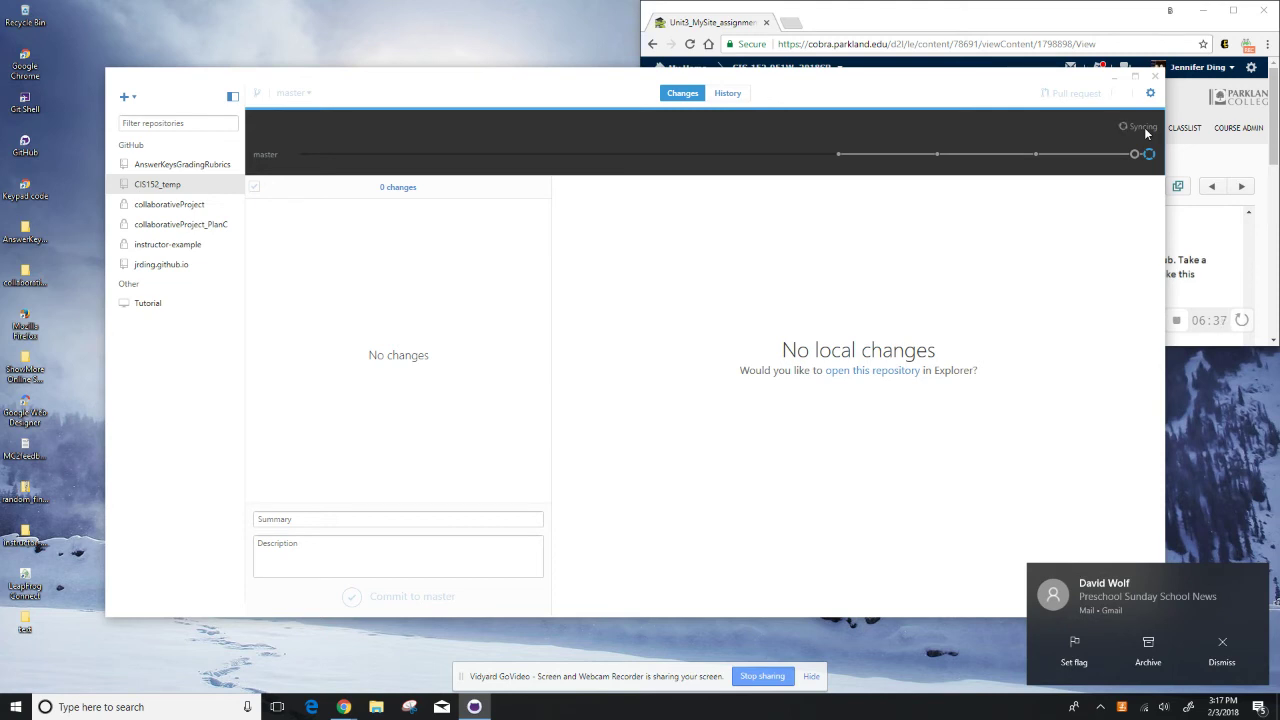
{"action": "left_click", "coordinate": [1224, 650]}
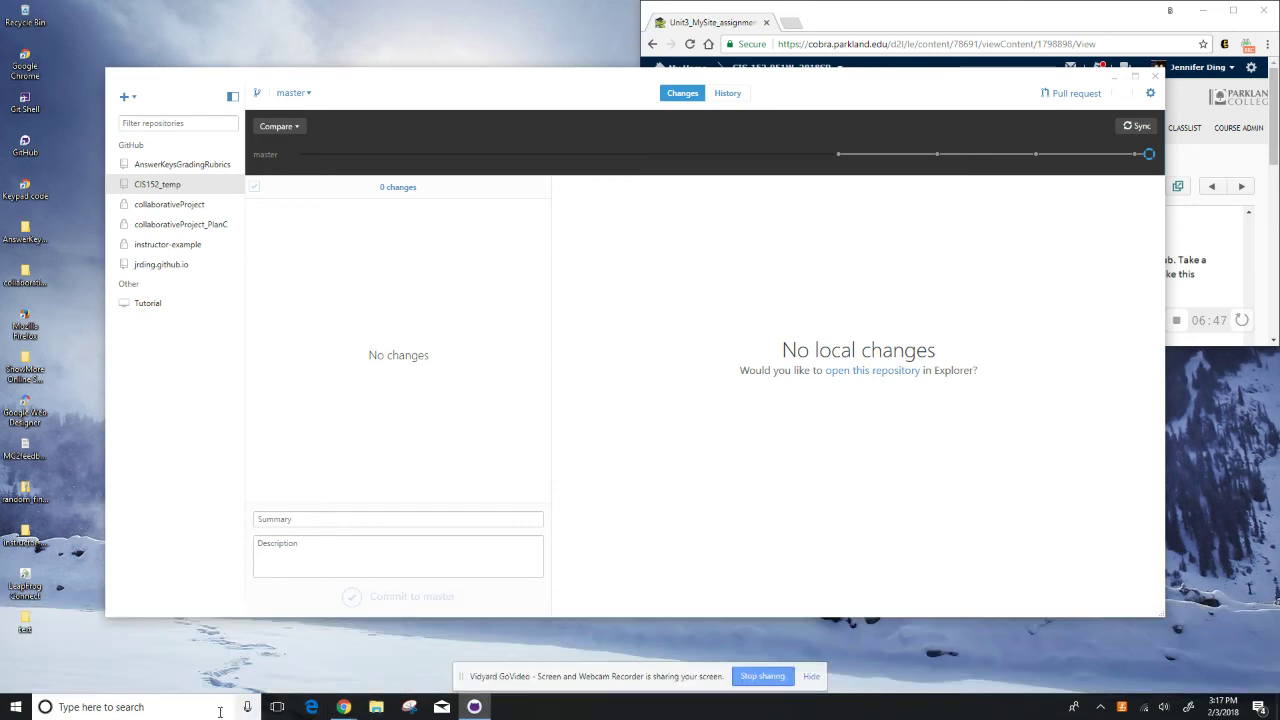
Step: Switch to the Chrome browser and open github.com in a new tab
{"action": "left_click", "coordinate": [790, 22]}
{"action": "type", "text": "ithub."}
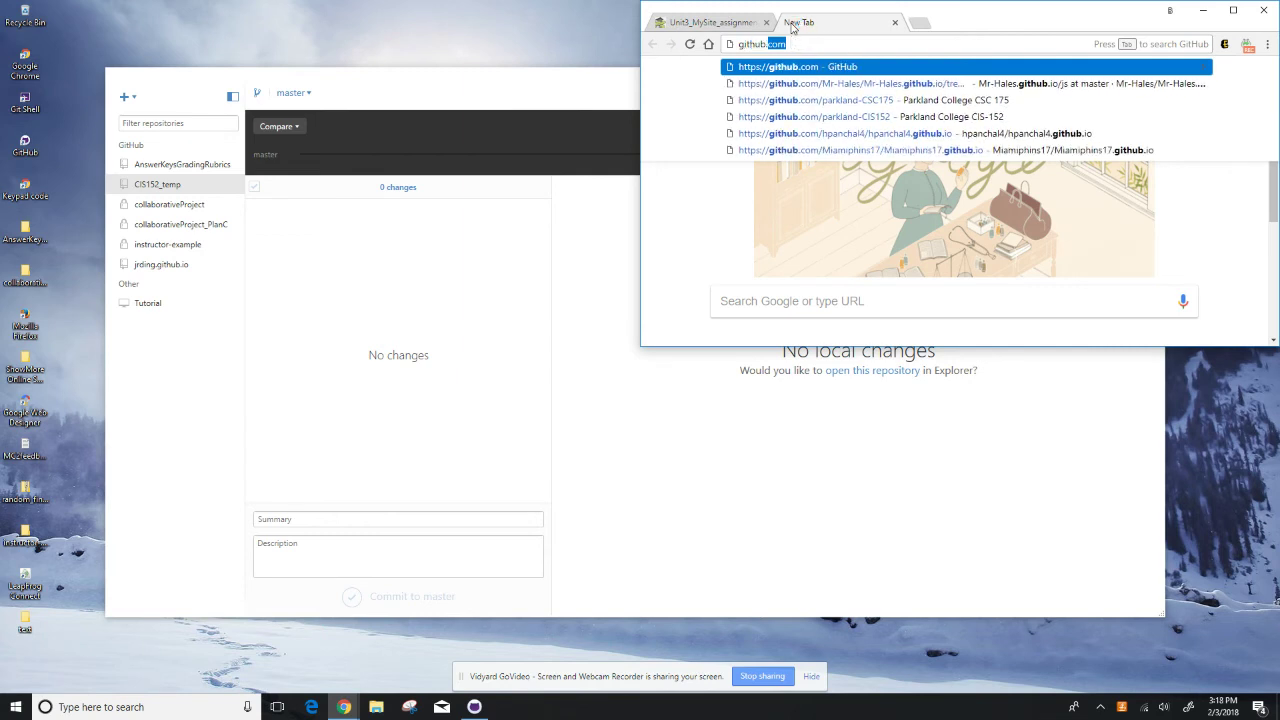
{"action": "key", "text": "Return"}
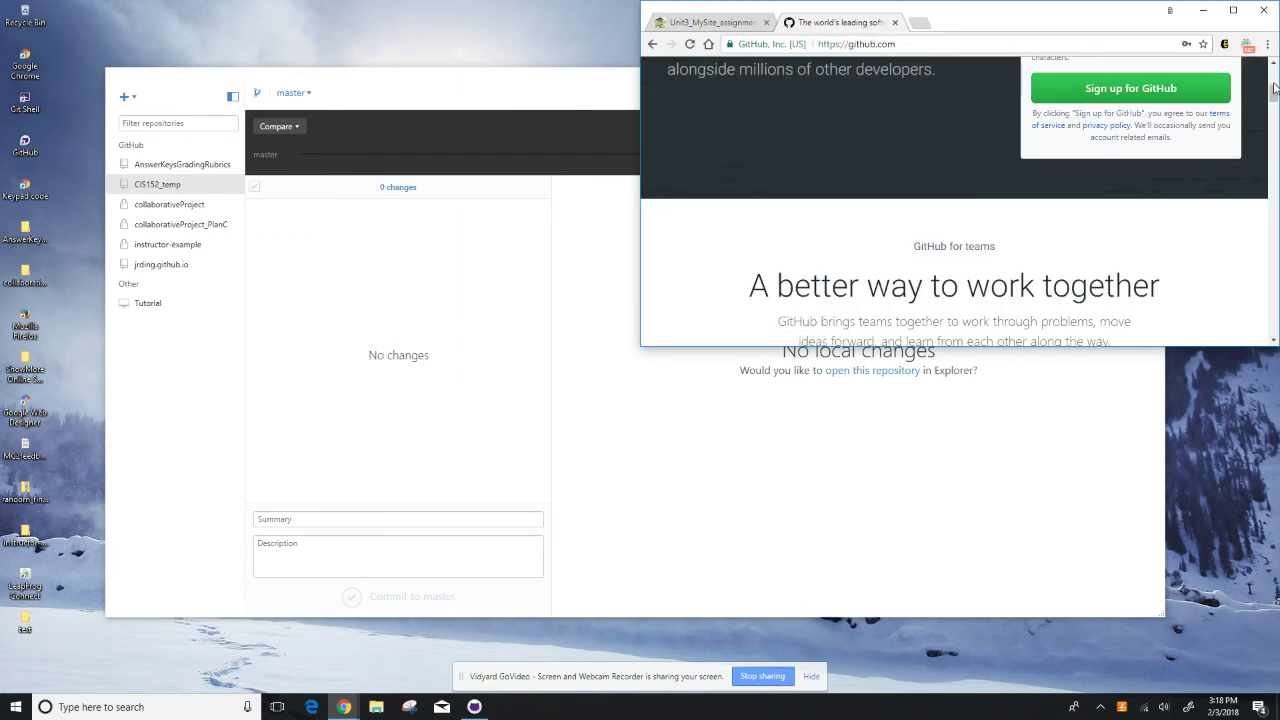
{"action": "left_click_drag", "start_coordinate": [1274, 92], "coordinate": [1274, 75]}
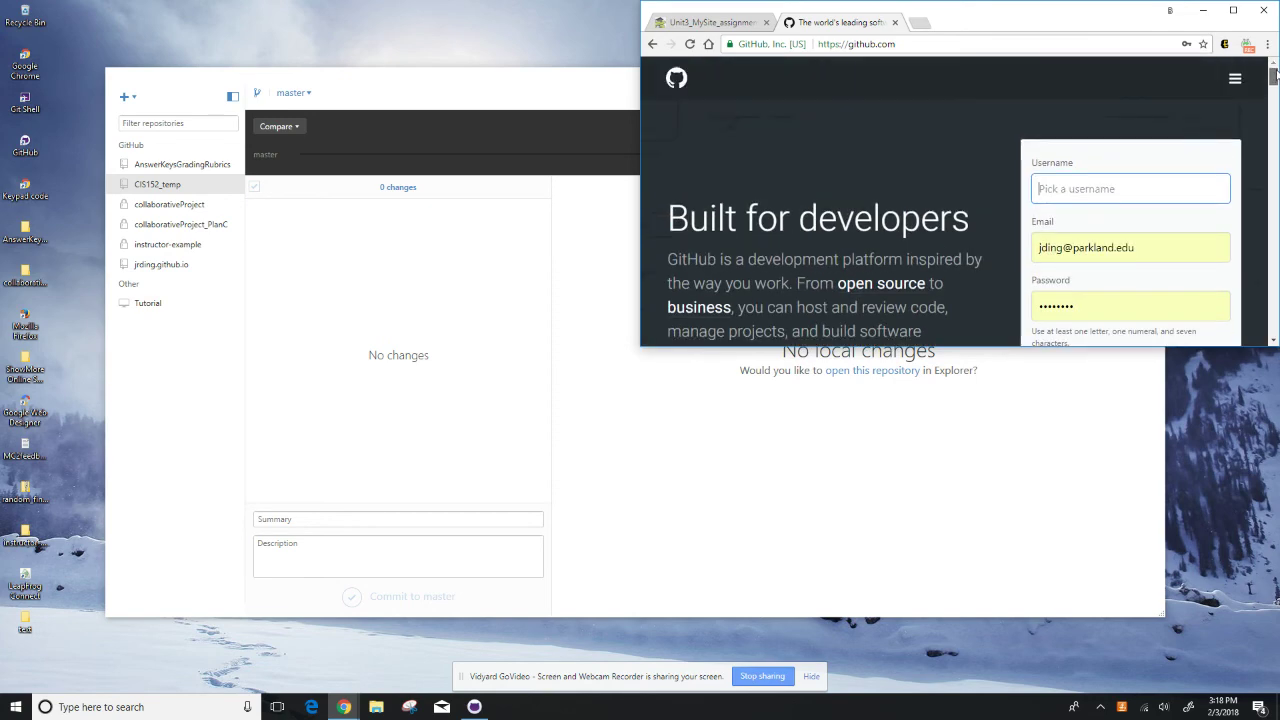
{"action": "scroll", "coordinate": [1274, 78], "scroll_direction": "down", "scroll_amount": 1}
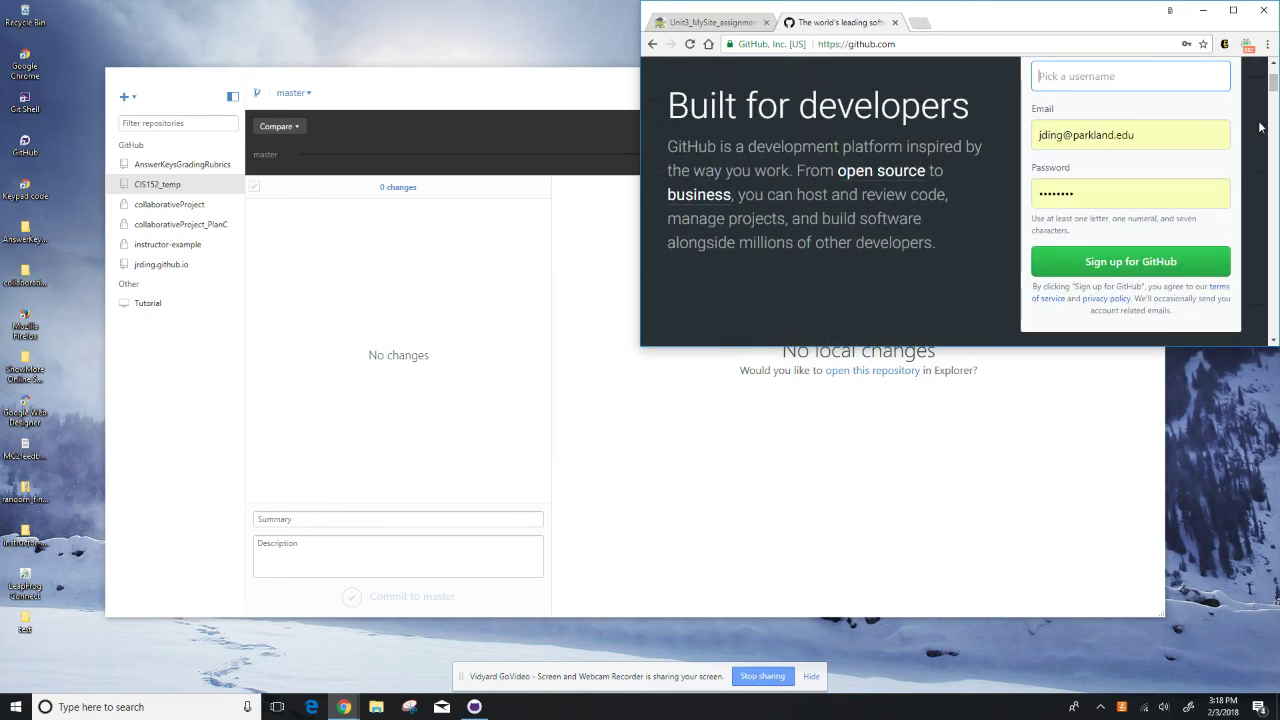
{"action": "scroll", "coordinate": [1274, 78], "scroll_direction": "up", "scroll_amount": 1}
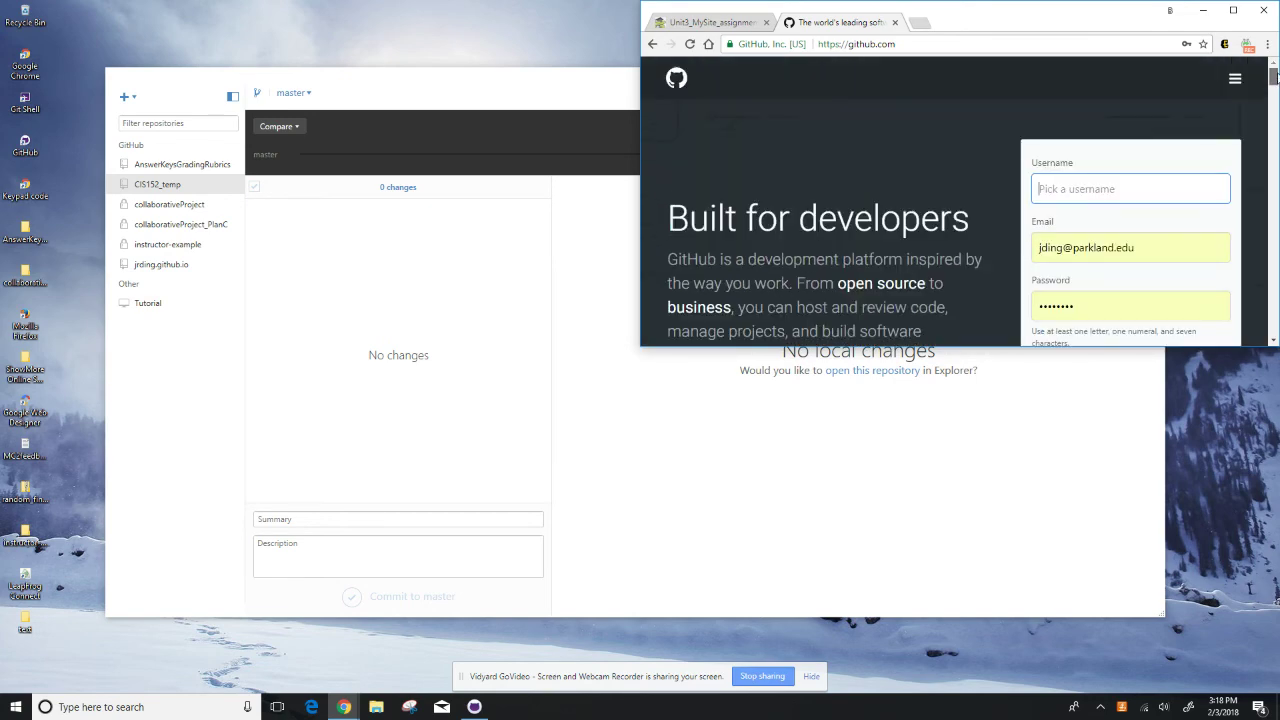
{"action": "right_click", "coordinate": [1240, 77]}
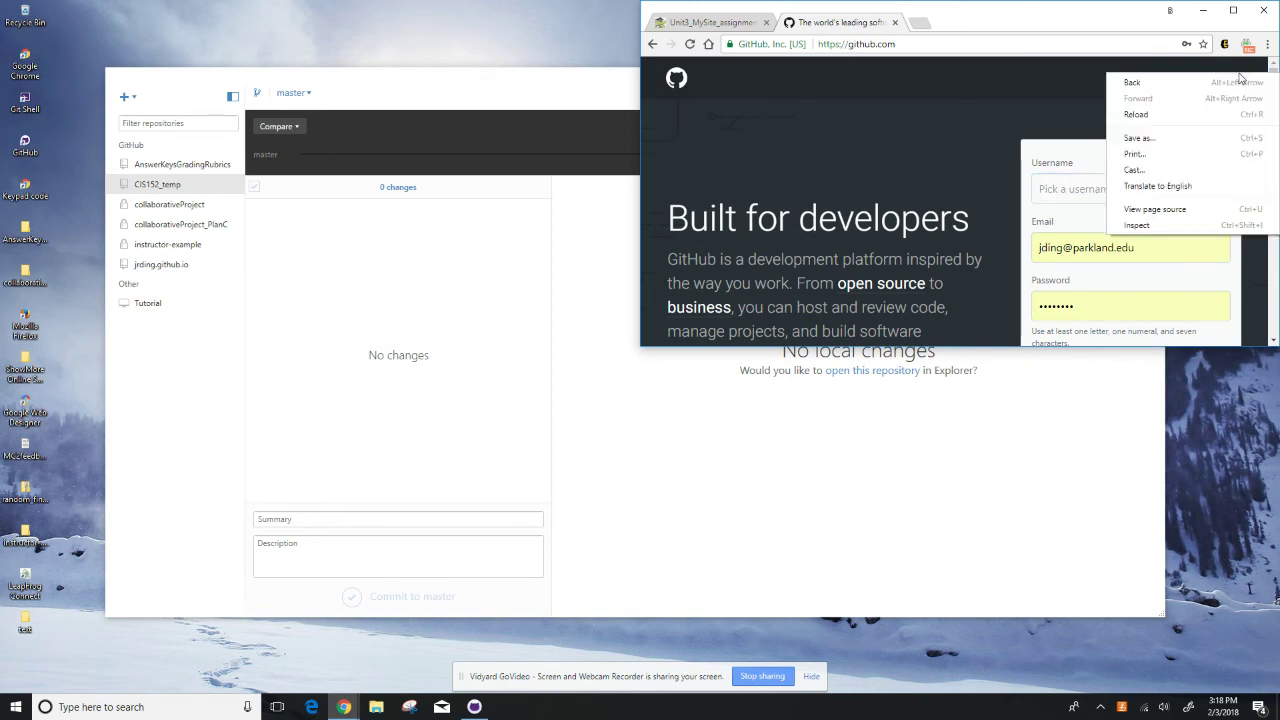
{"action": "left_click", "coordinate": [1053, 108]}
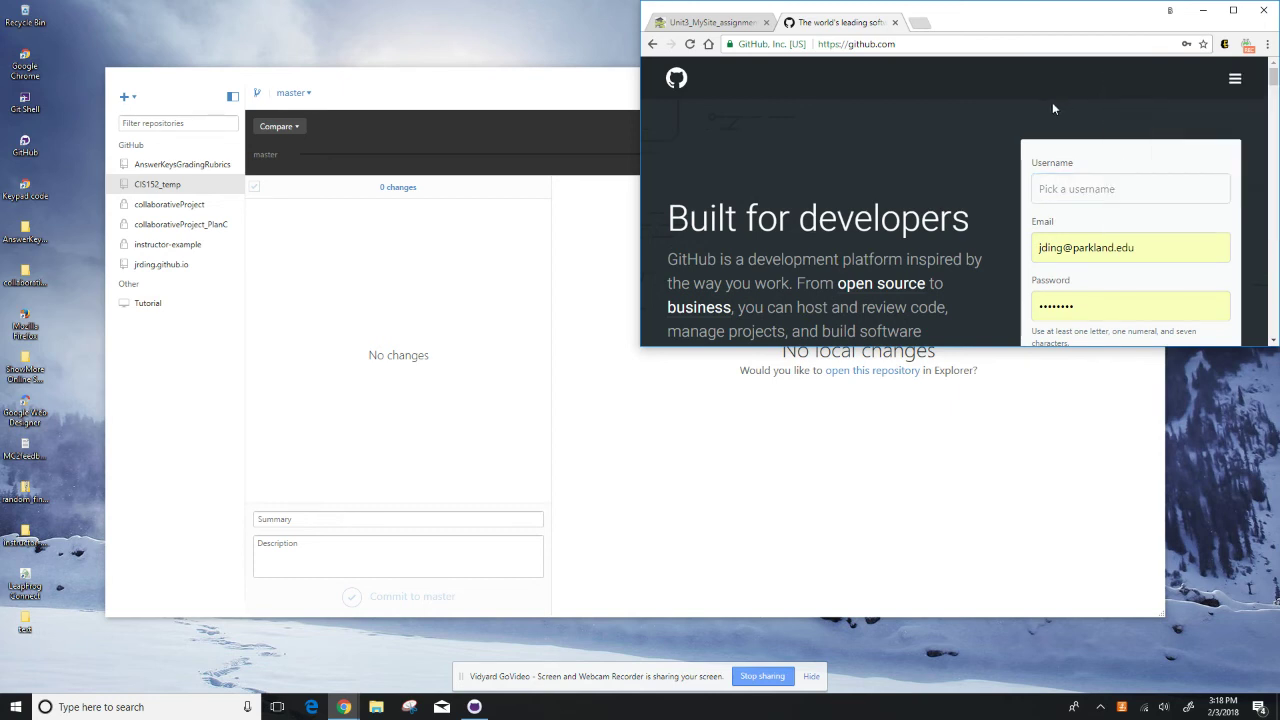
{"action": "left_click", "coordinate": [1234, 82]}
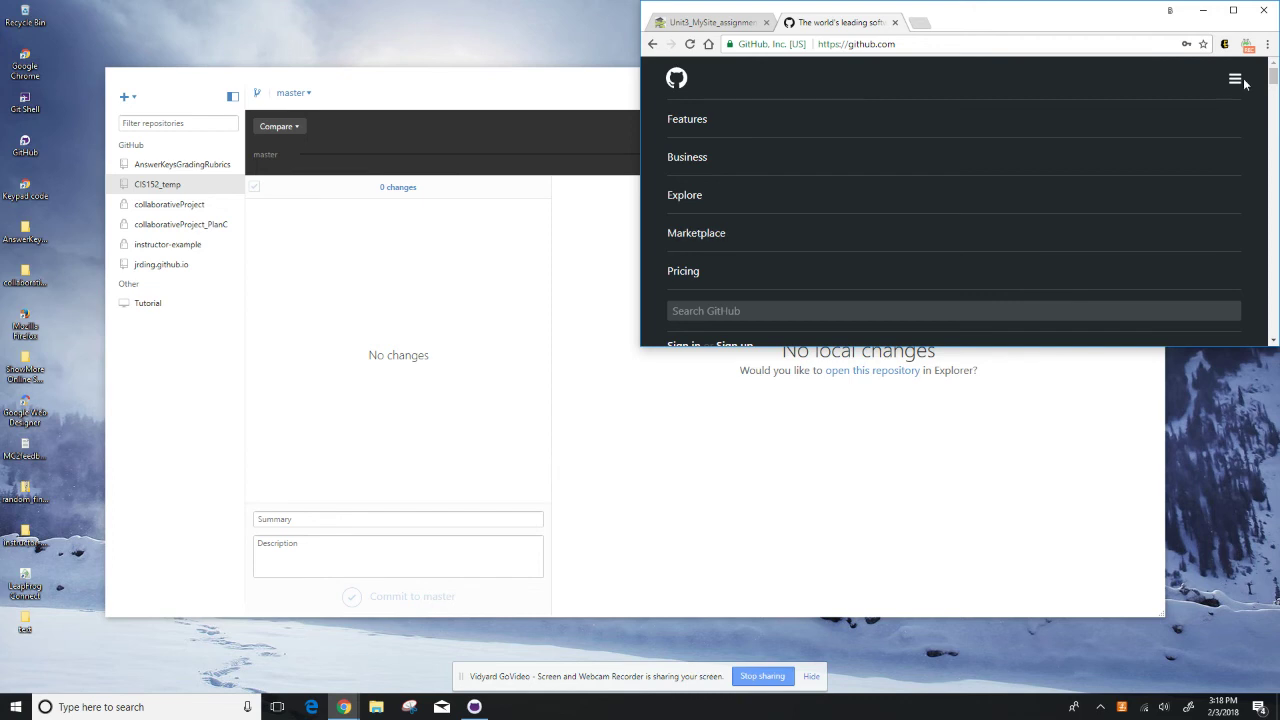
{"action": "left_click", "coordinate": [1234, 82]}
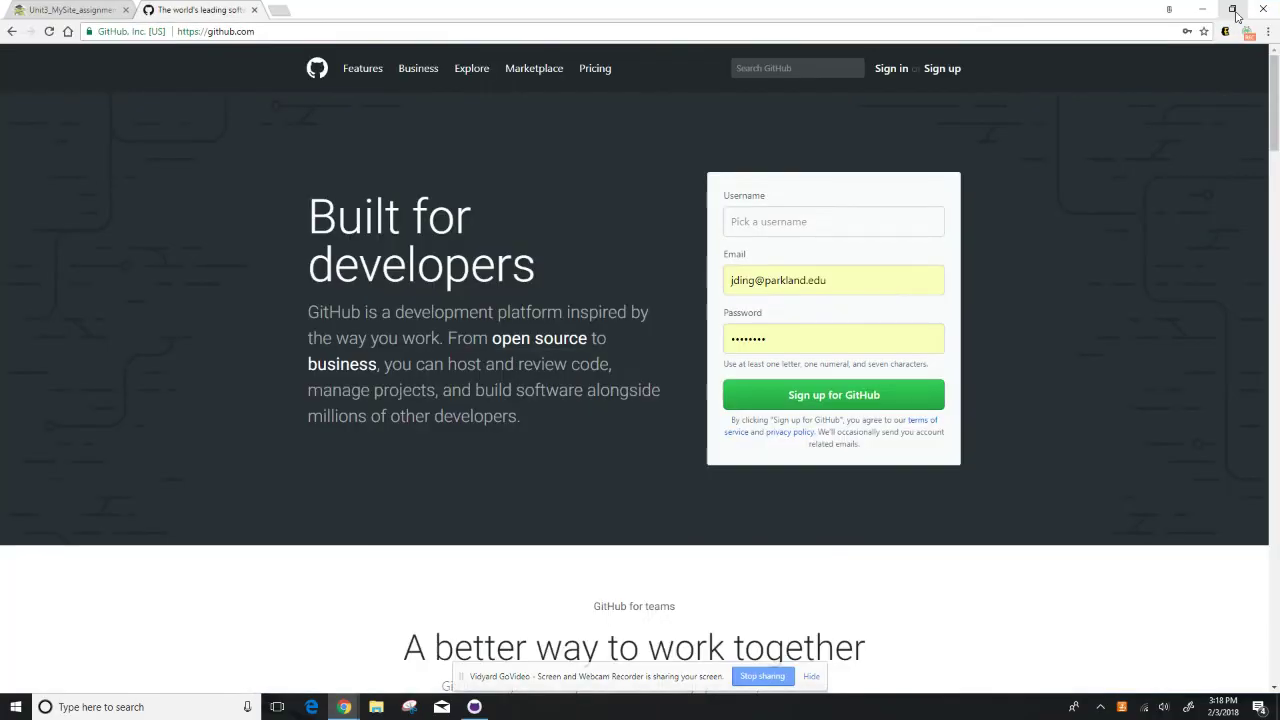
Step: Maximize the browser window and sign in to GitHub with the saved account credentials
{"action": "left_click", "coordinate": [1234, 12]}
{"action": "left_click", "coordinate": [896, 70]}
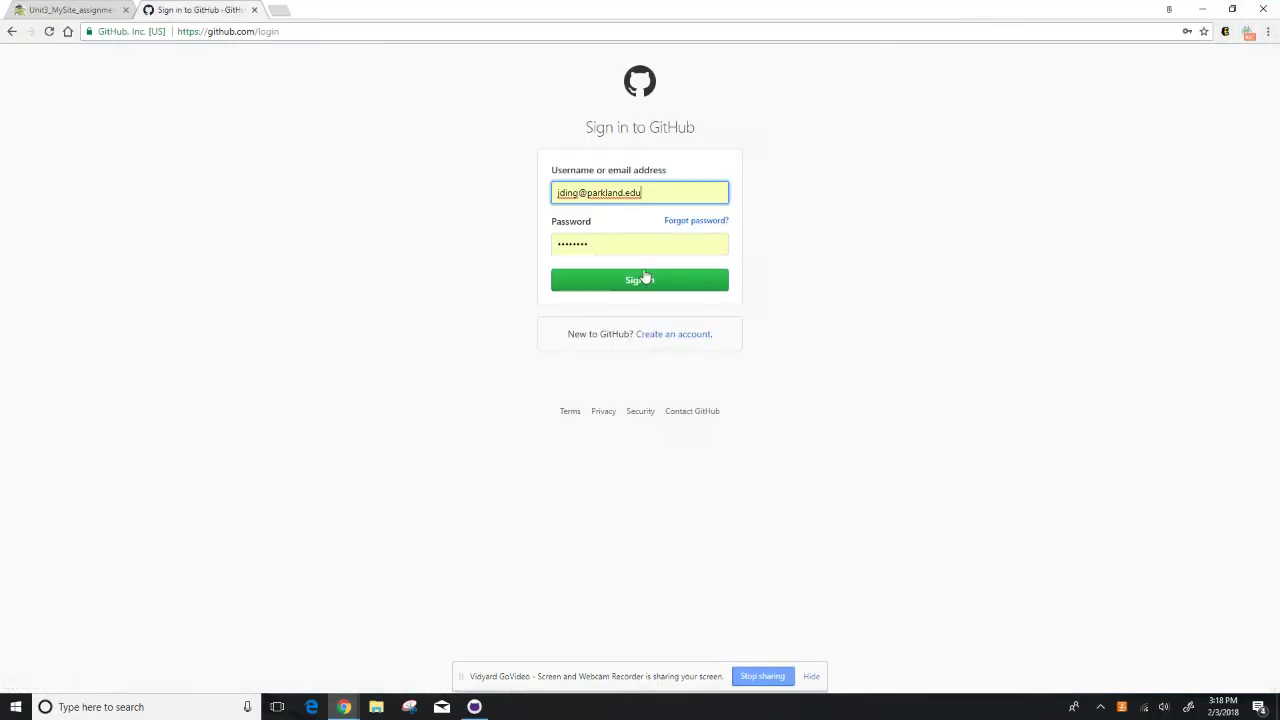
{"action": "left_click", "coordinate": [643, 282]}
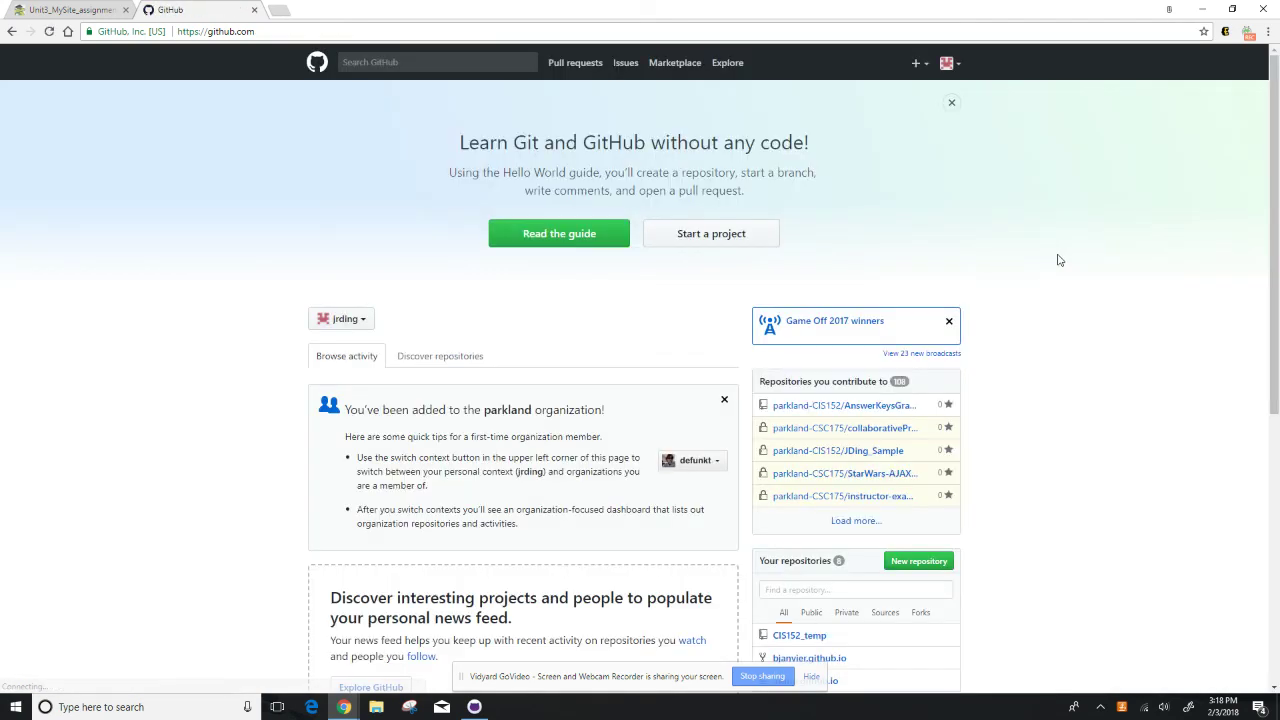
Step: Go to the account's own GitHub profile and open the CIS152_temp repository
{"action": "left_click", "coordinate": [343, 318]}
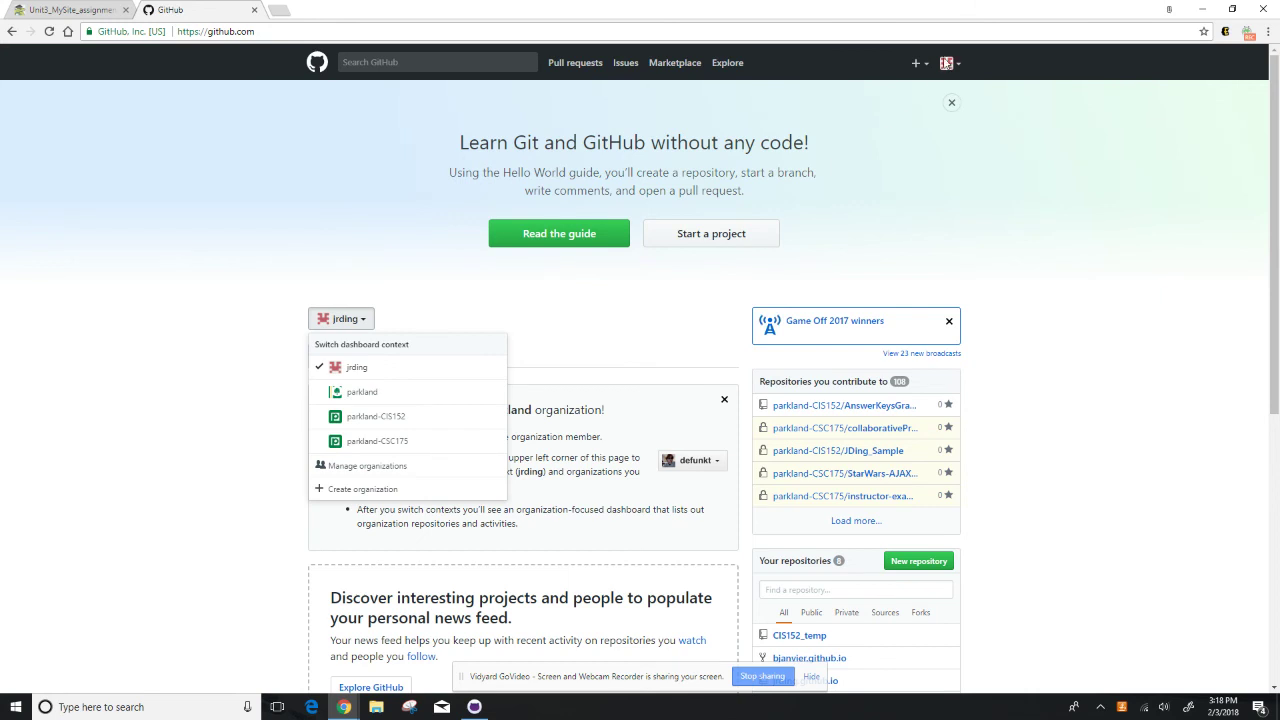
{"action": "left_click", "coordinate": [946, 64]}
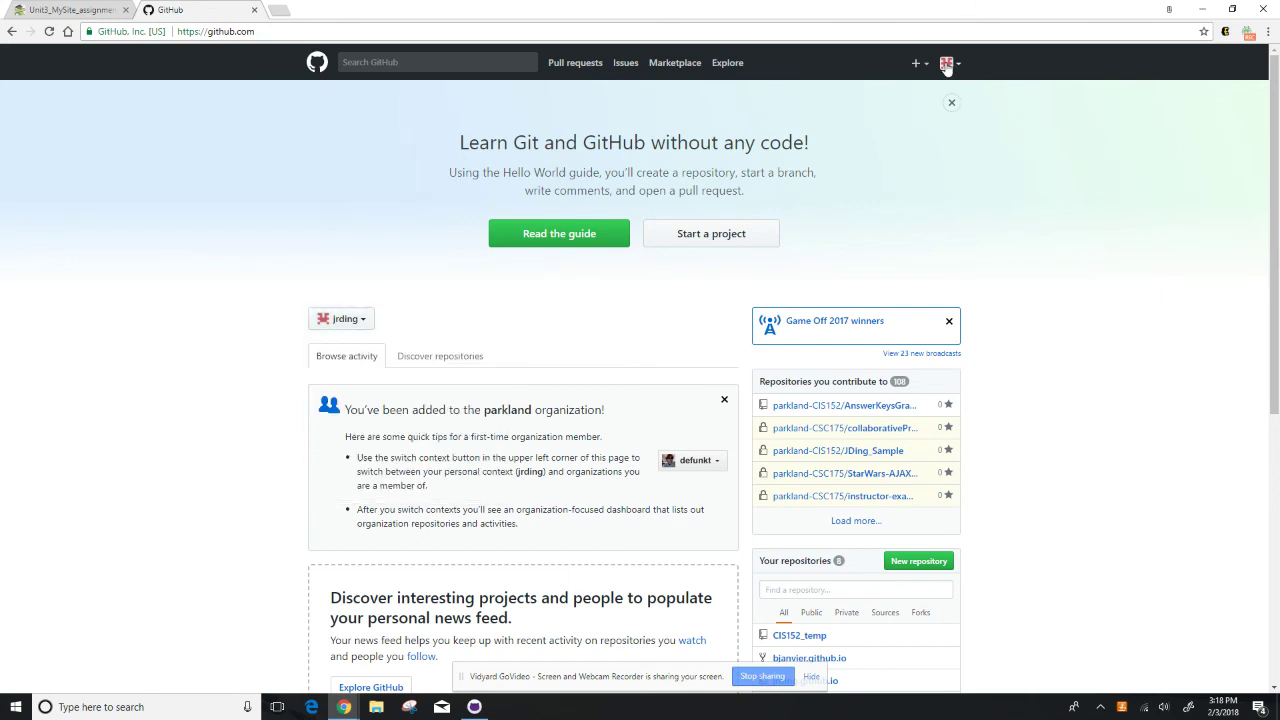
{"action": "left_click", "coordinate": [946, 64]}
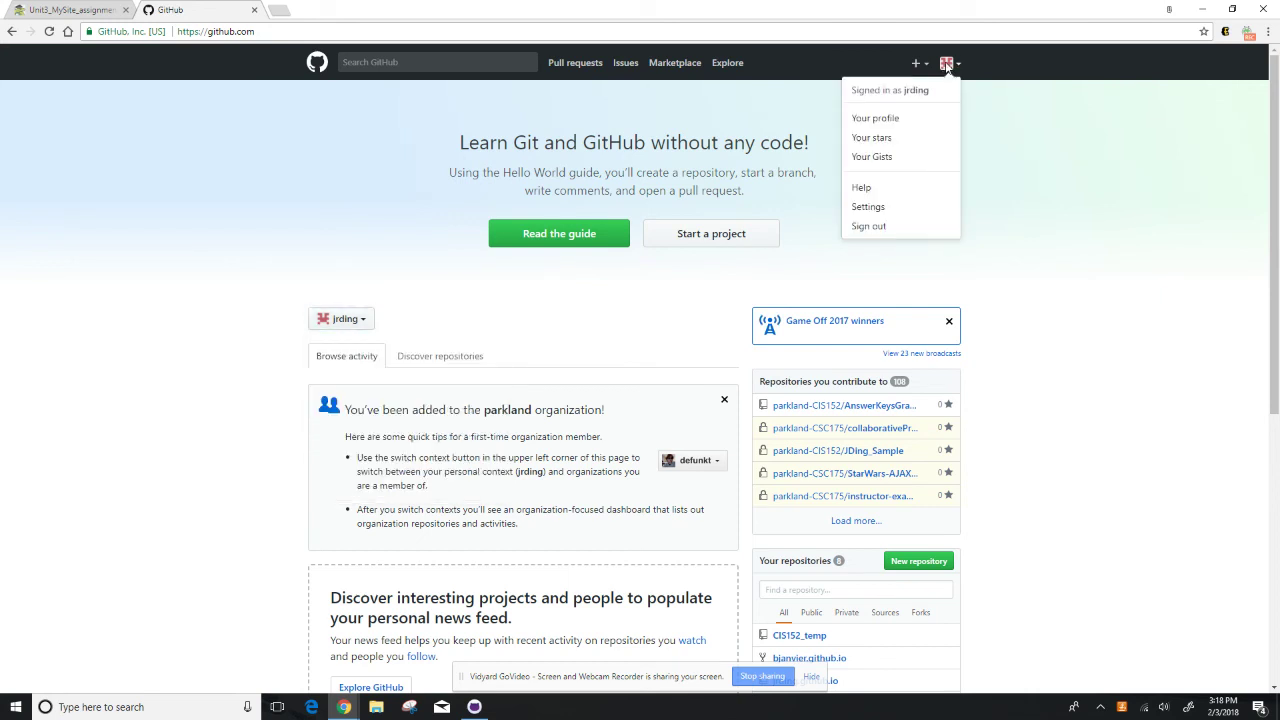
{"action": "left_click", "coordinate": [885, 118]}
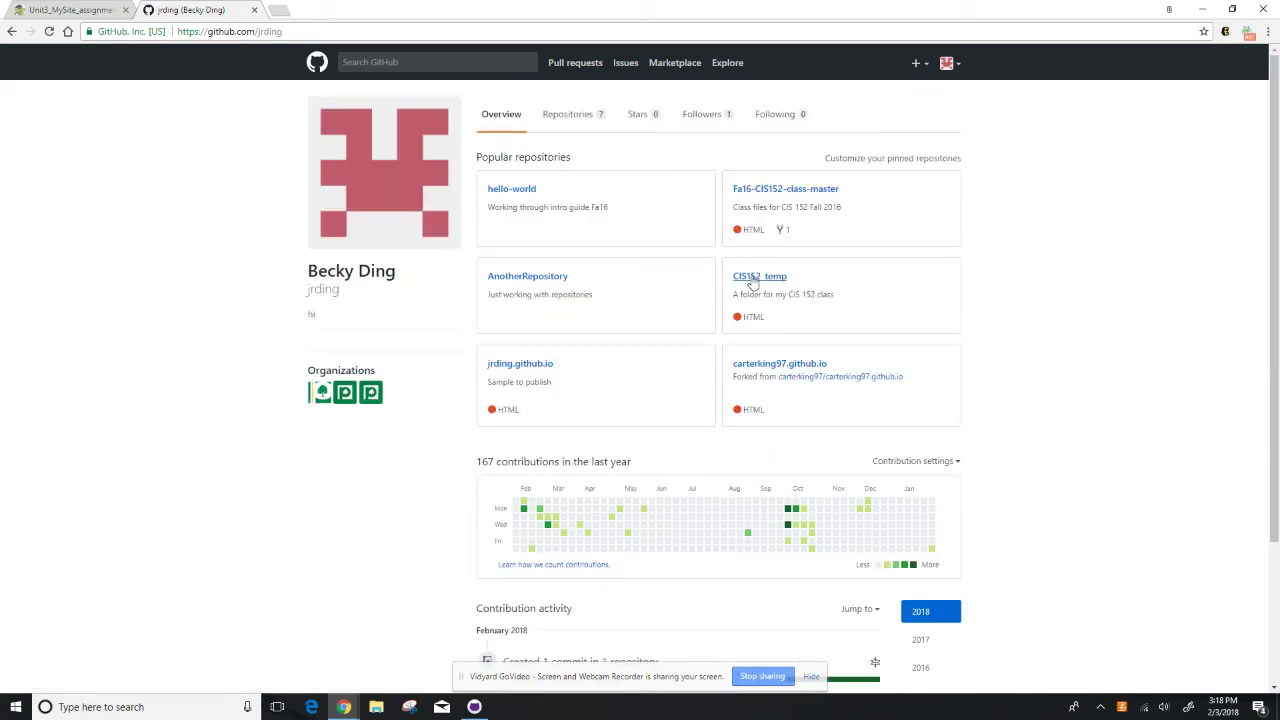
{"action": "left_click", "coordinate": [752, 284]}
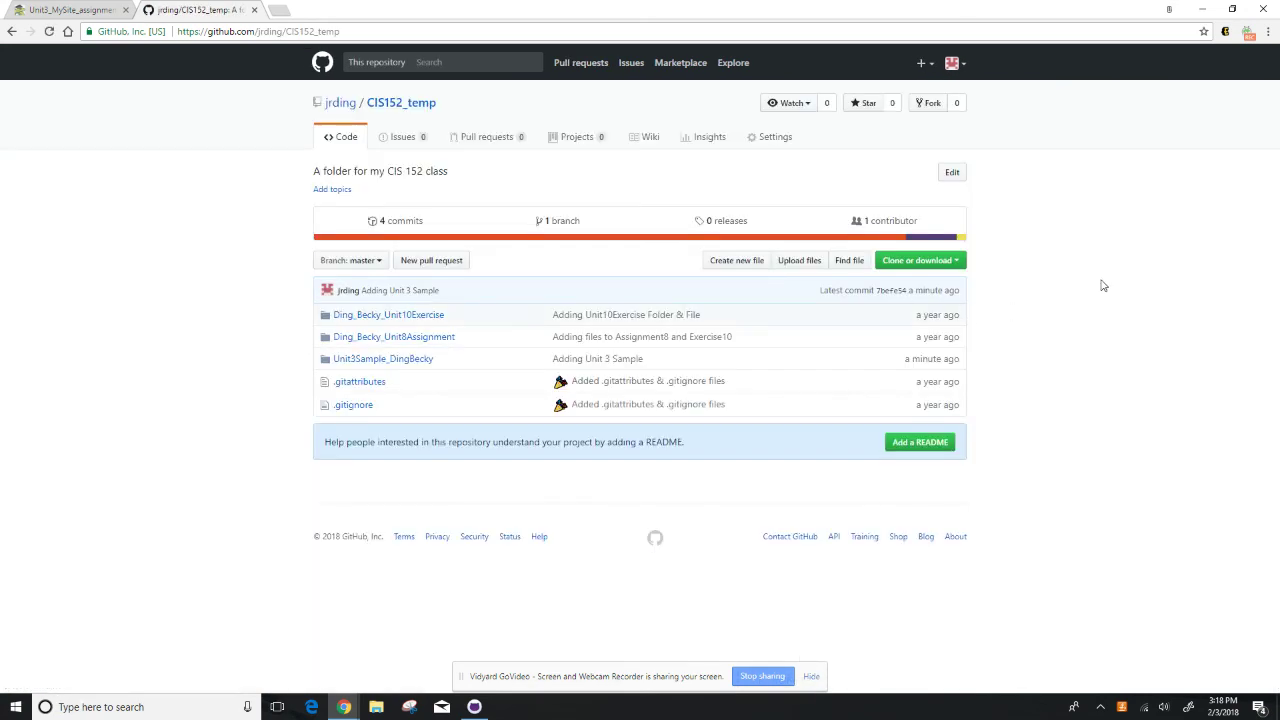
Step: Check index.html and the img folder's weeklyMenu.PNG inside the uploaded Unit3Sample folder
{"action": "left_click", "coordinate": [406, 360]}
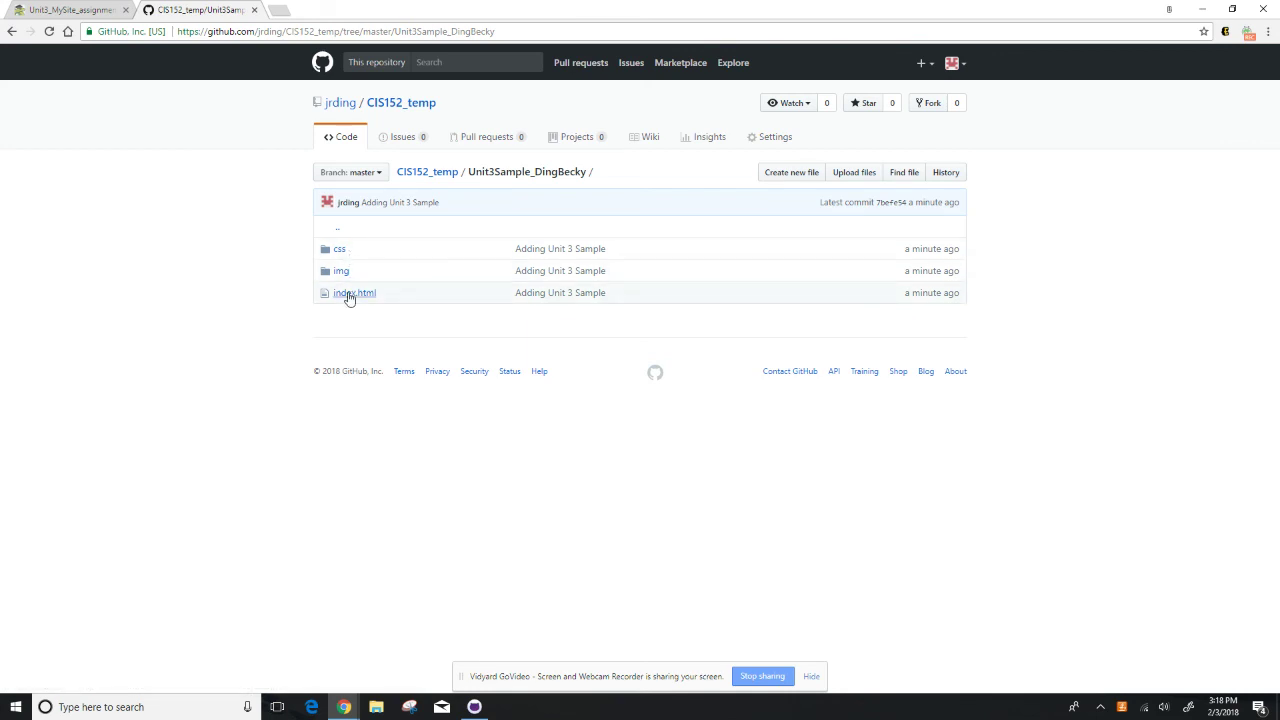
{"action": "left_click", "coordinate": [350, 294]}
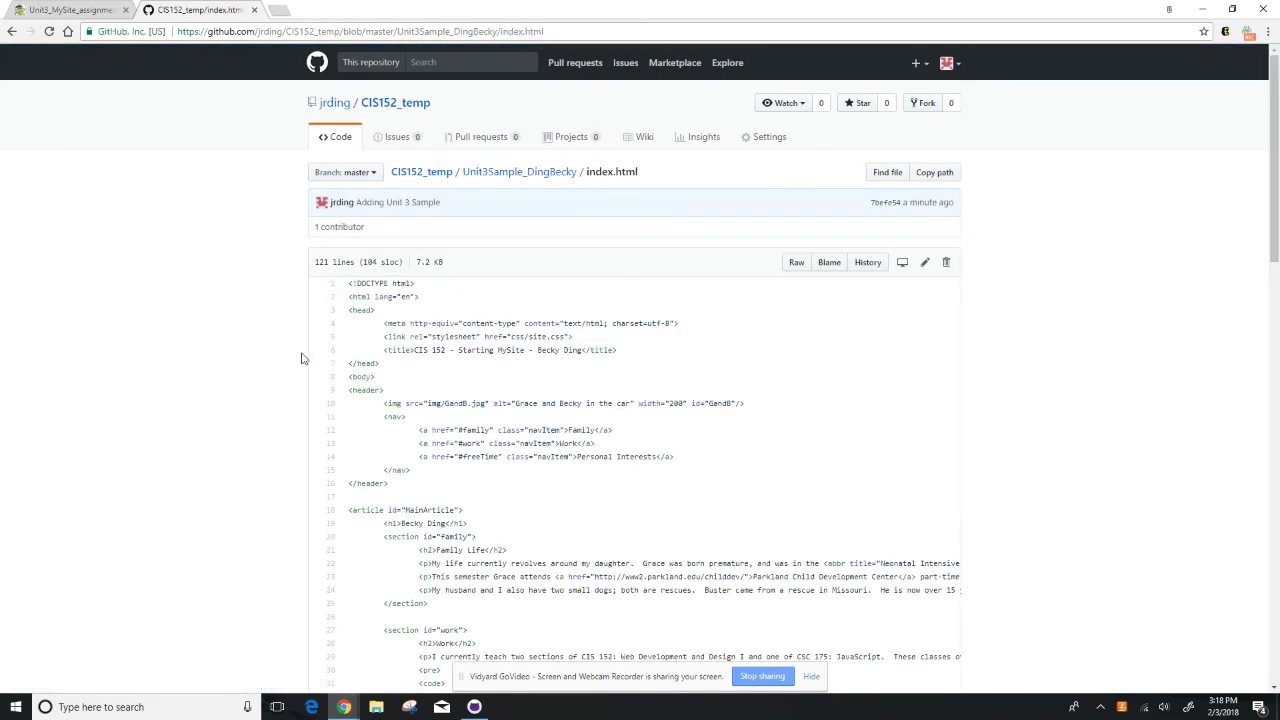
{"action": "left_click", "coordinate": [531, 174]}
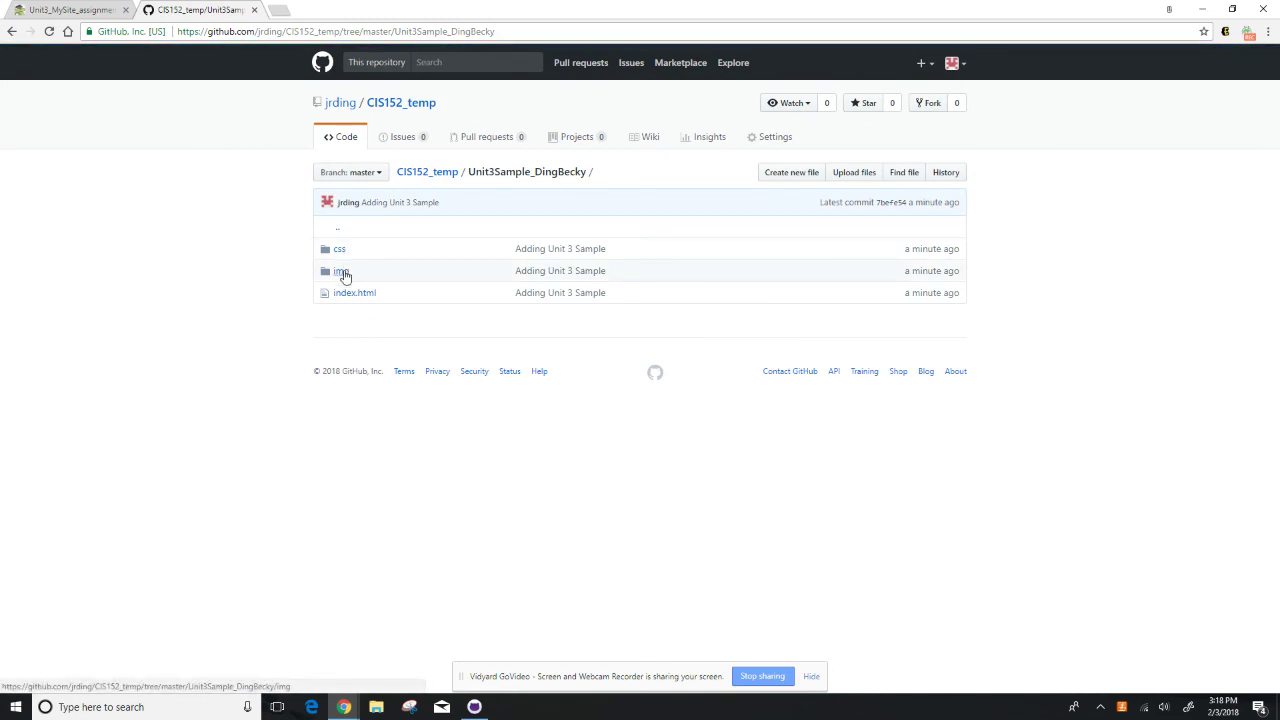
{"action": "left_click", "coordinate": [343, 271]}
{"action": "left_click", "coordinate": [351, 273]}
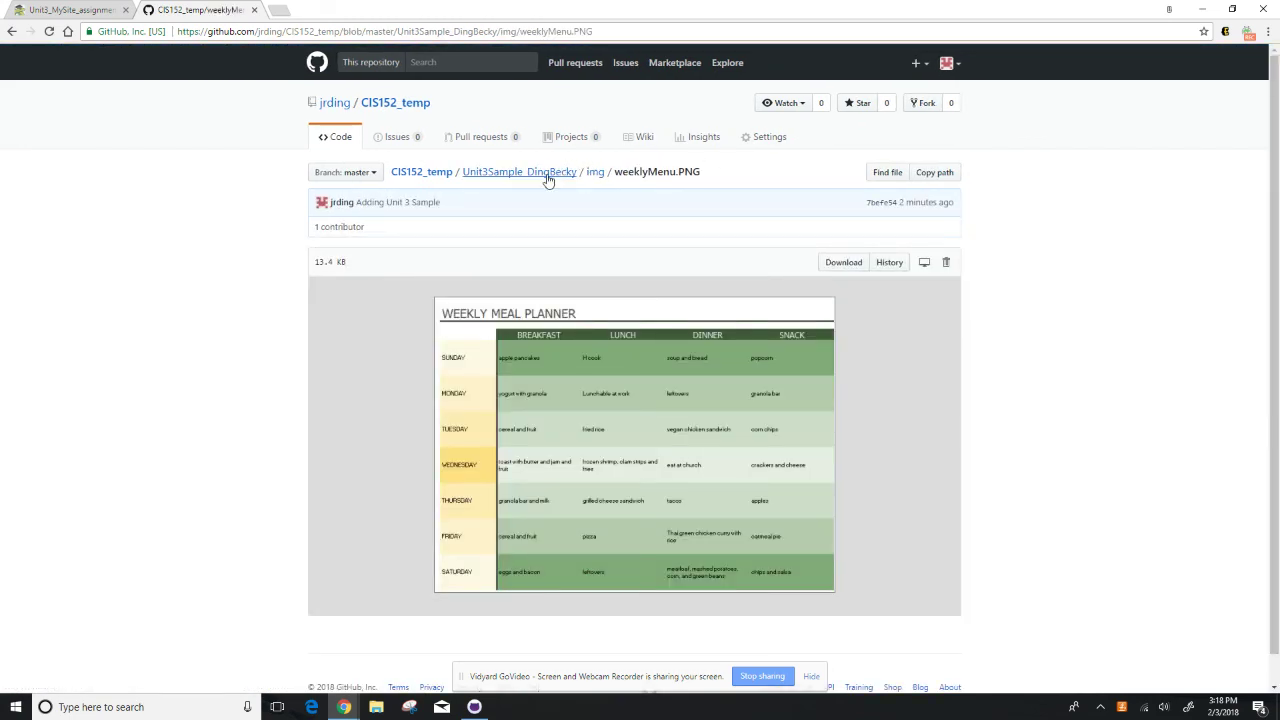
Step: Check site.css in the Unit3Sample folder's css folder, and return to the Unit3_MySite assignment instructions in Cobra
{"action": "left_click", "coordinate": [547, 178]}
{"action": "left_click", "coordinate": [337, 252]}
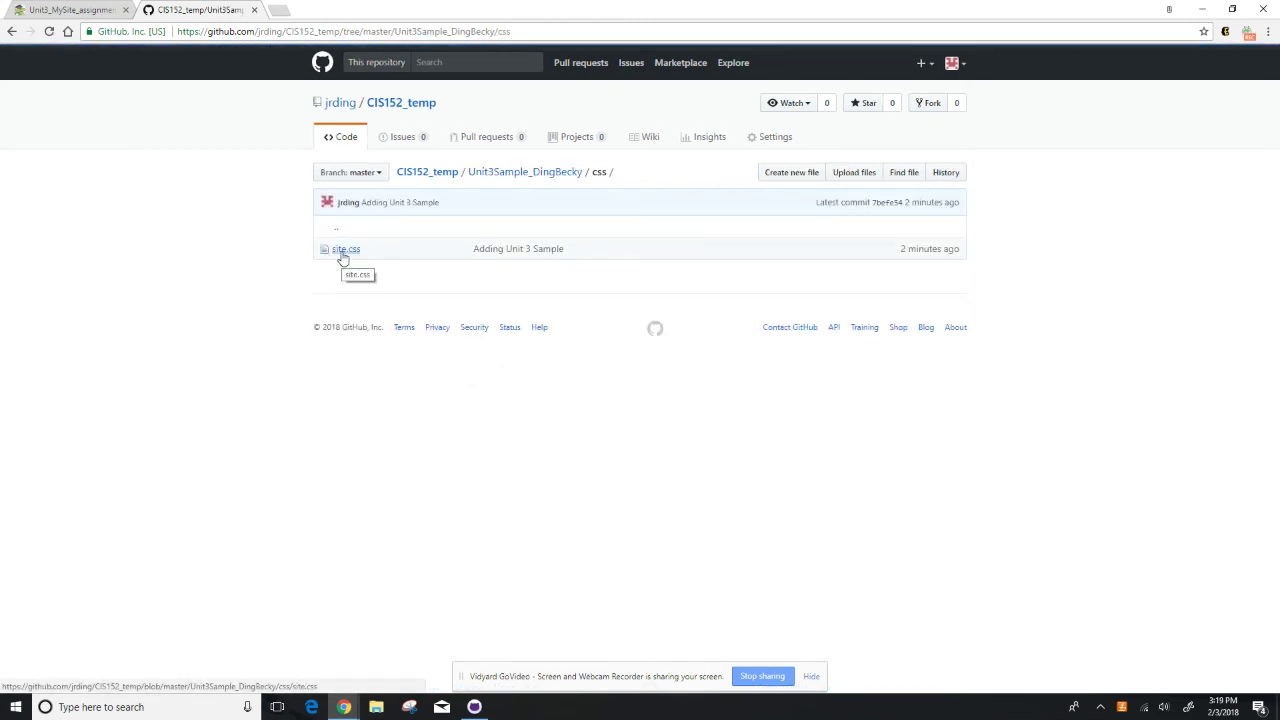
{"action": "left_click", "coordinate": [345, 250]}
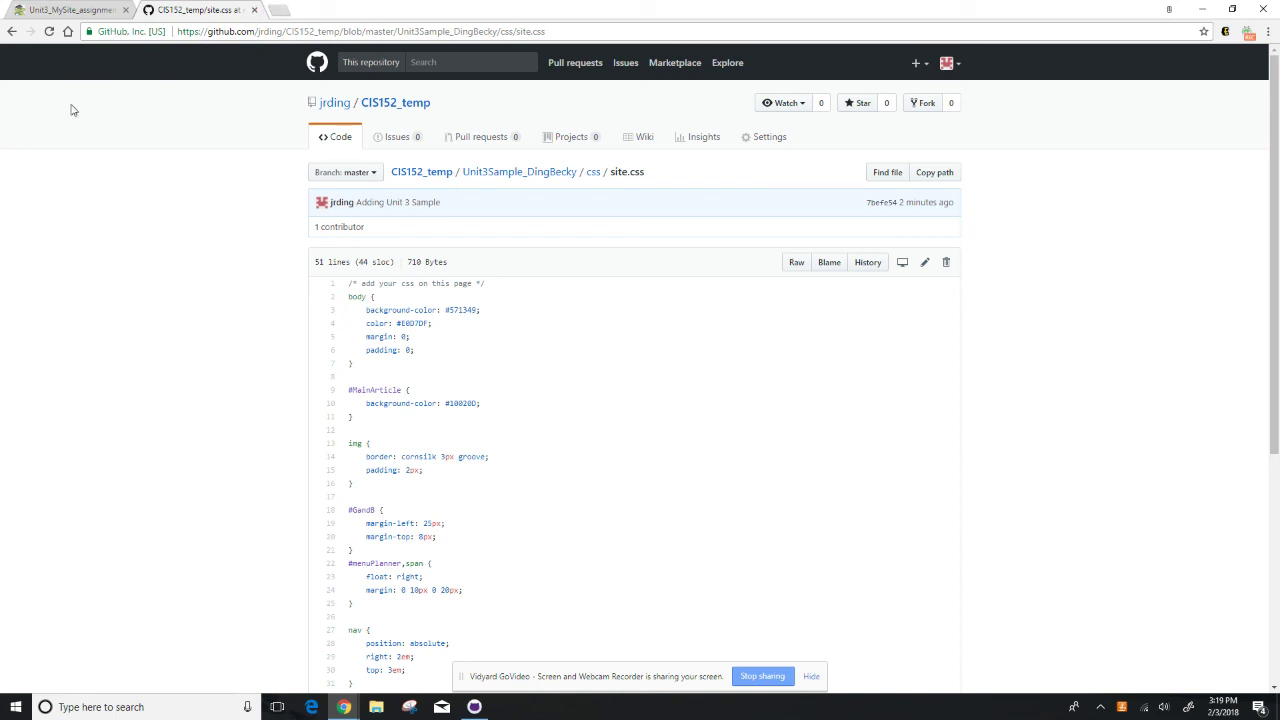
{"action": "left_click", "coordinate": [42, 14]}
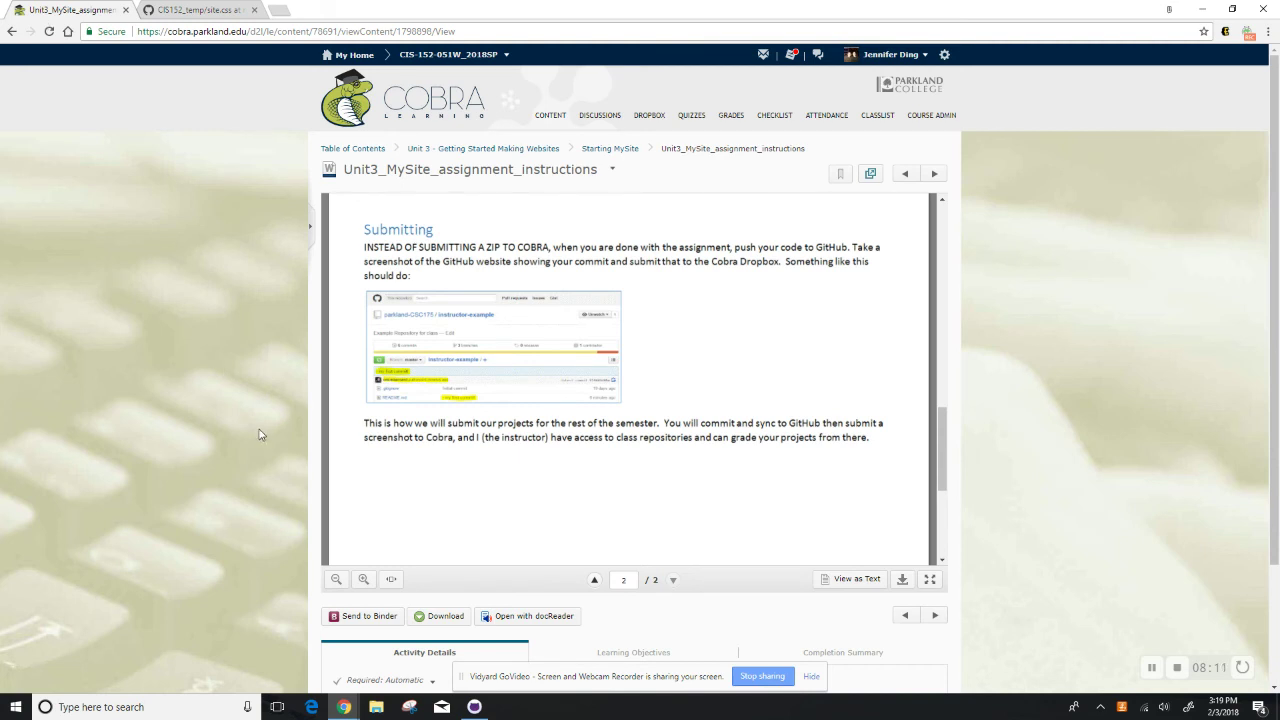